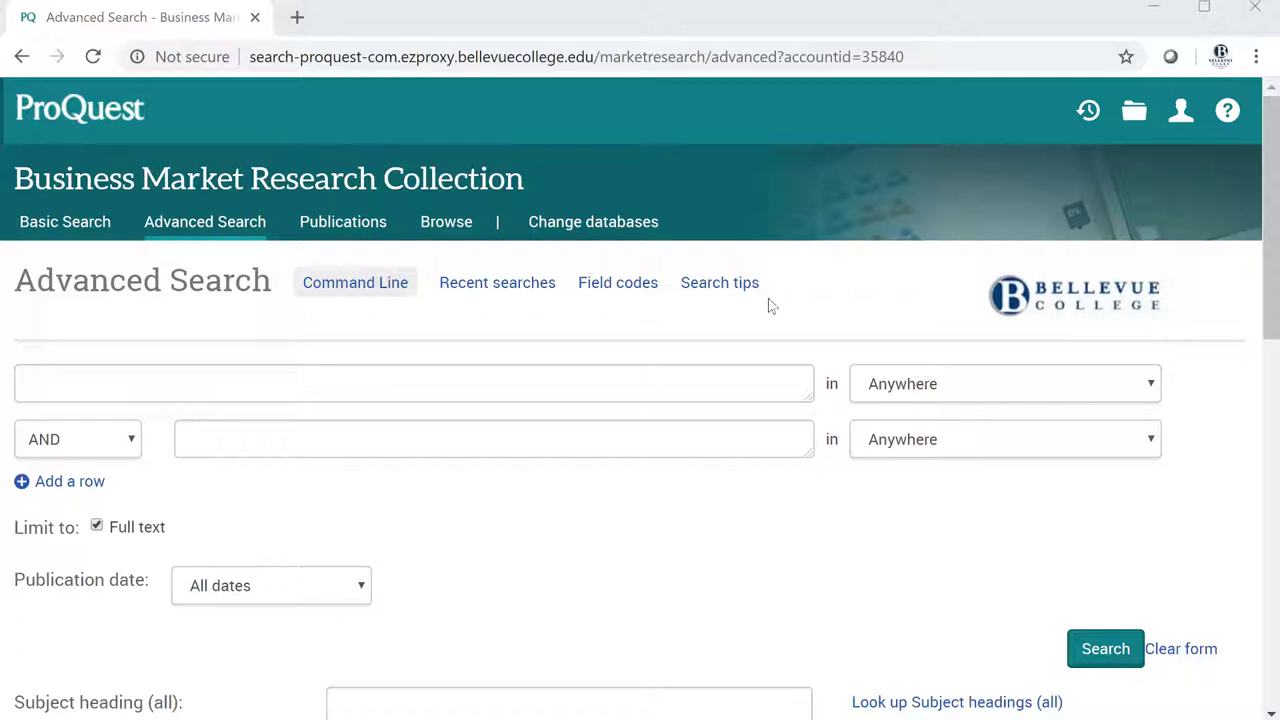
# - Run a full-text Advanced Search for 'starbucks', returning 601 results
pyautogui.click(579, 382)
pyautogui.write('starbucks')
pyautogui.press('Return')
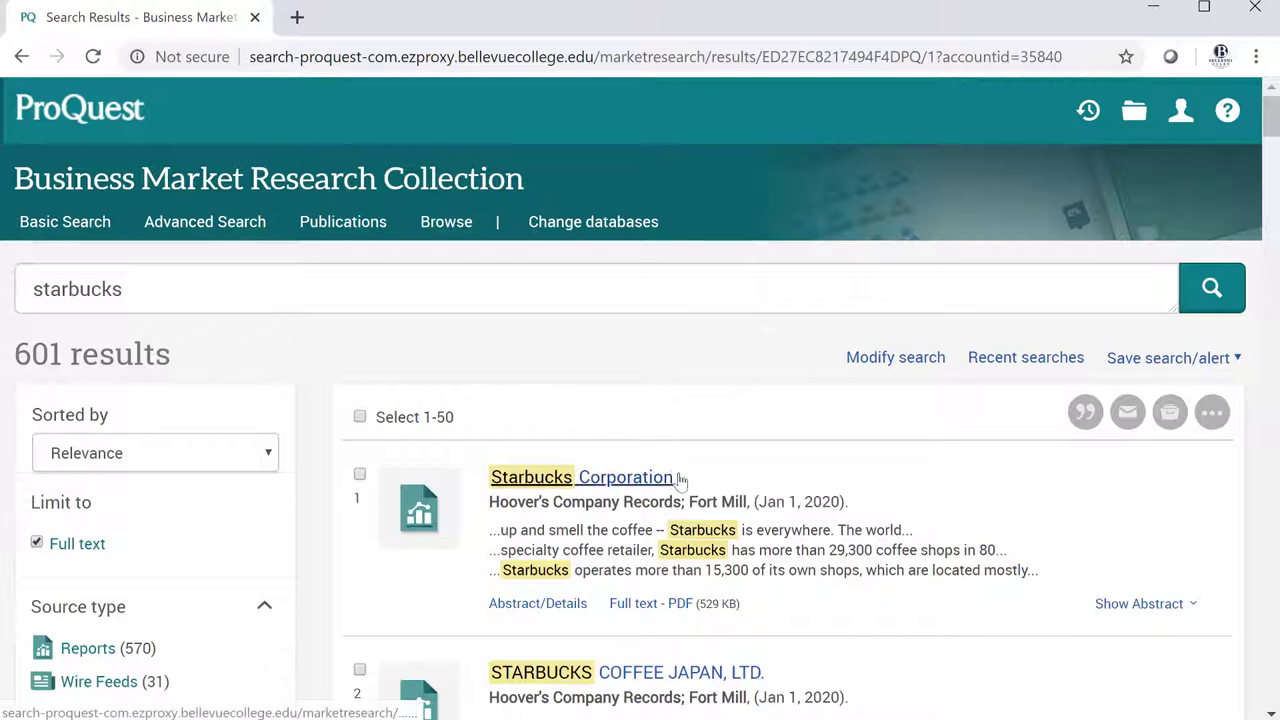
# - Open the full-text PDF of the Hoover's Starbucks Corporation record
pyautogui.click(662, 606)
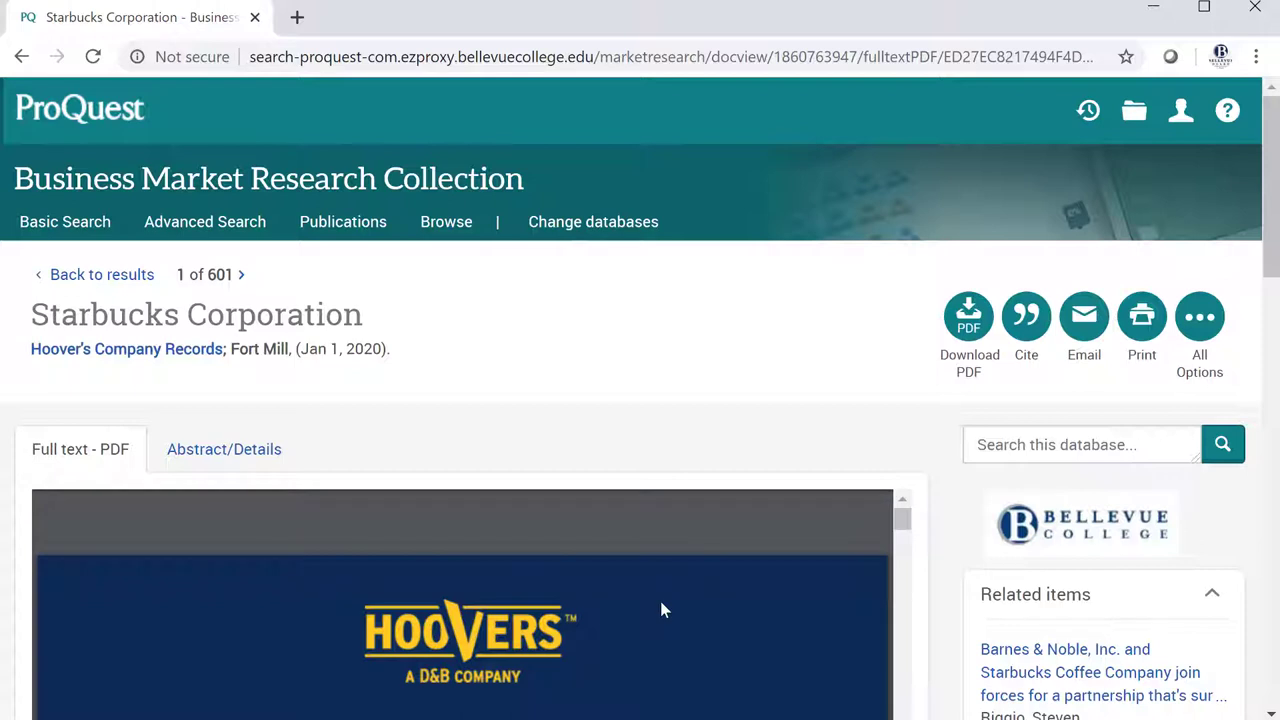
pyautogui.scroll(-1, 660, 601)
pyautogui.scroll(1, 657, 598)
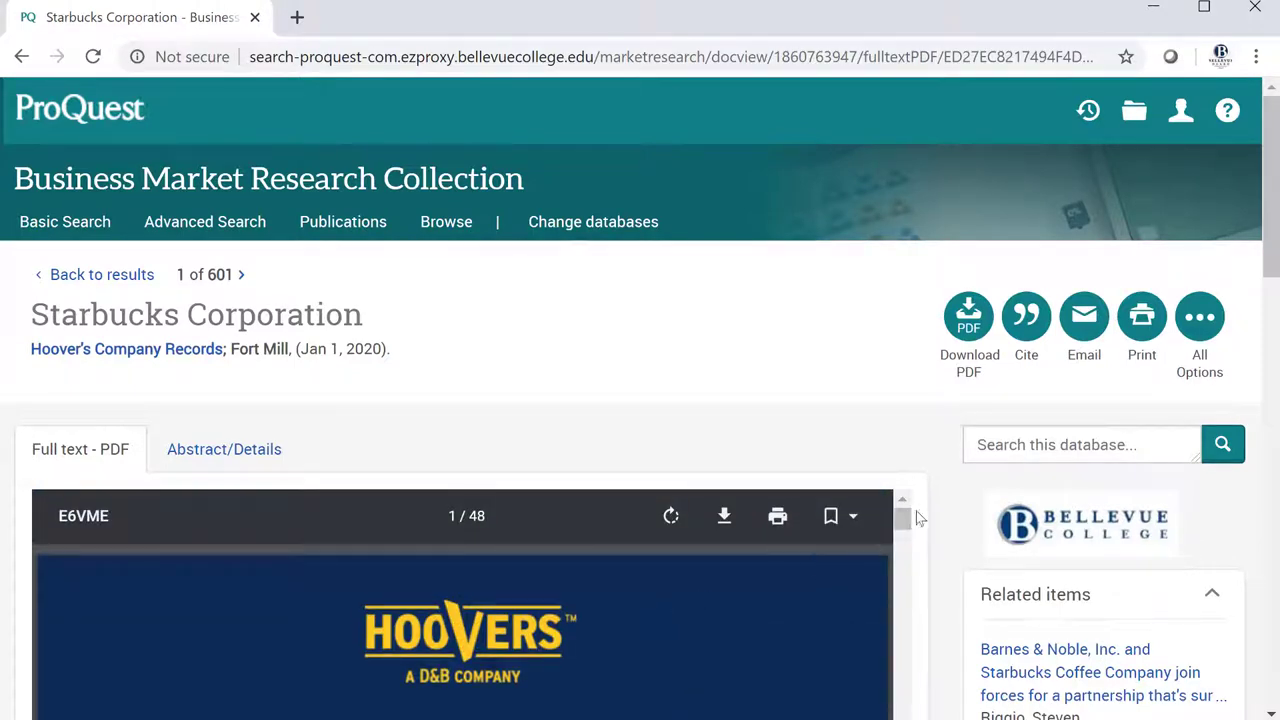
# - Scroll through the 48-page Starbucks PDF's key information and 2018 financials, then back to the top
pyautogui.scroll(-1, 953, 488)
pyautogui.scroll(-1, 953, 488)
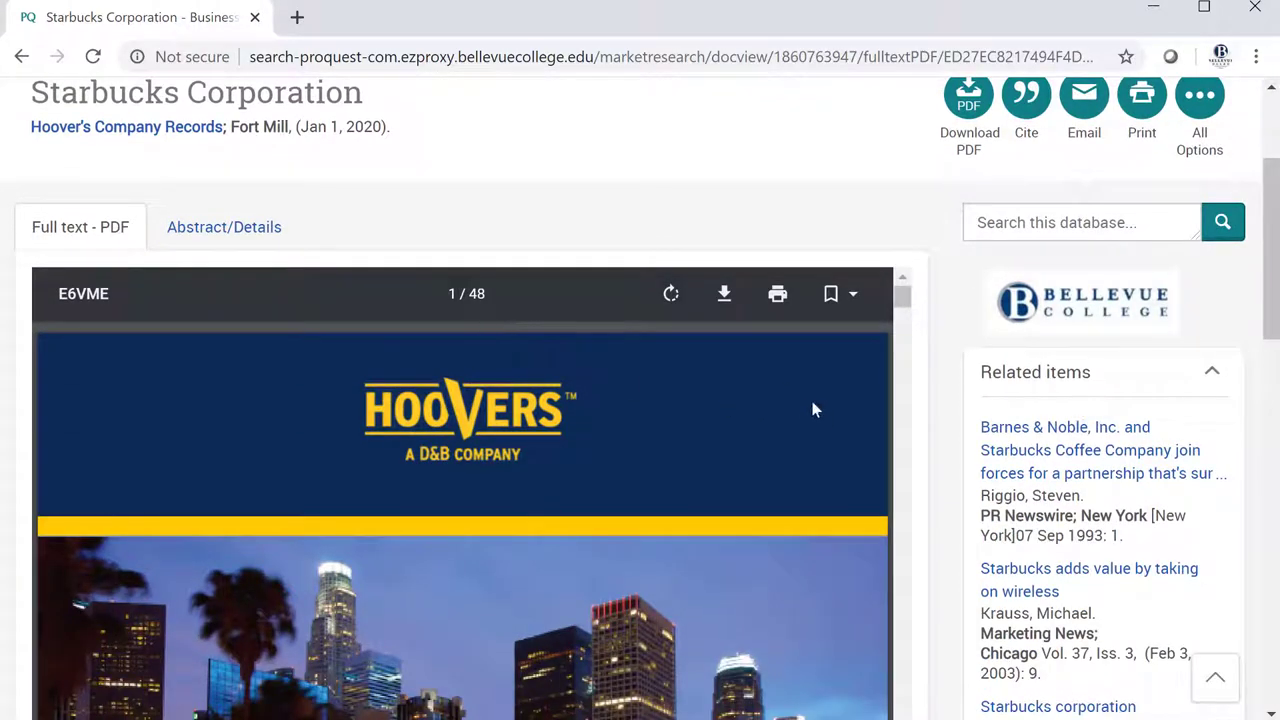
pyautogui.scroll(-2, 945, 383)
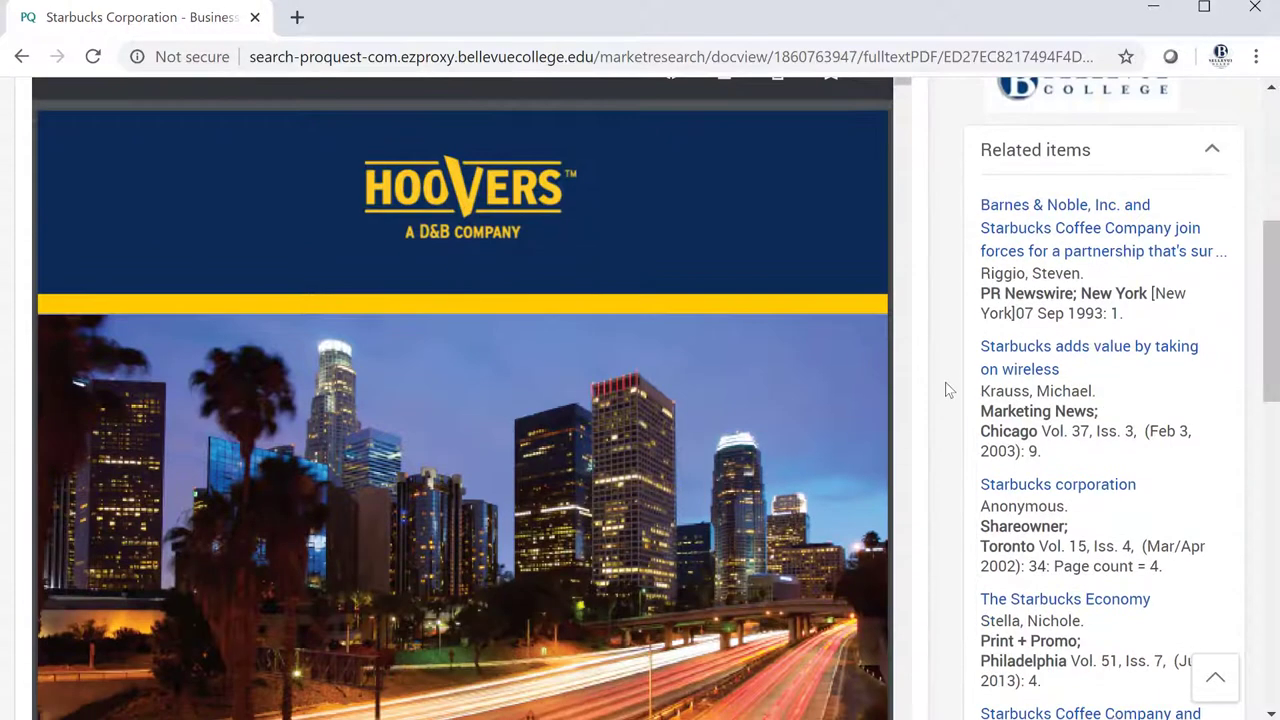
pyautogui.scroll(-5, 688, 393)
pyautogui.scroll(-5, 664, 440)
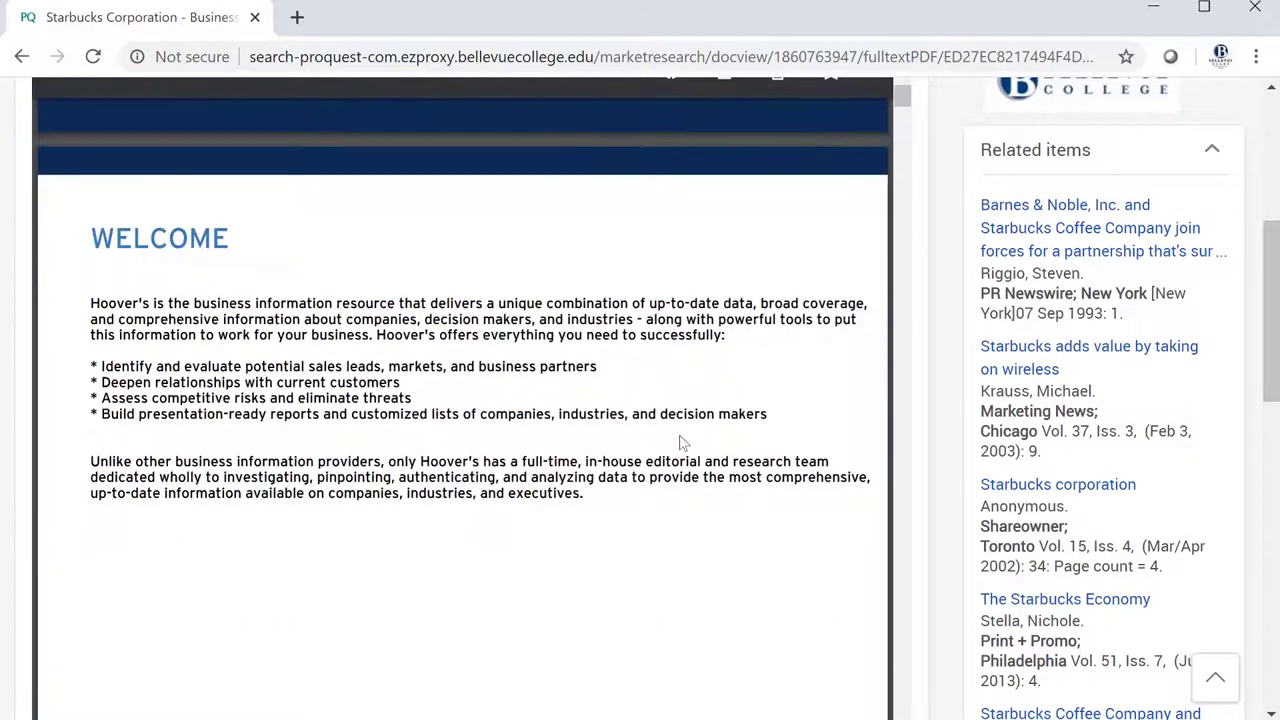
pyautogui.scroll(-5, 680, 441)
pyautogui.scroll(-5, 680, 441)
pyautogui.scroll(-5, 680, 441)
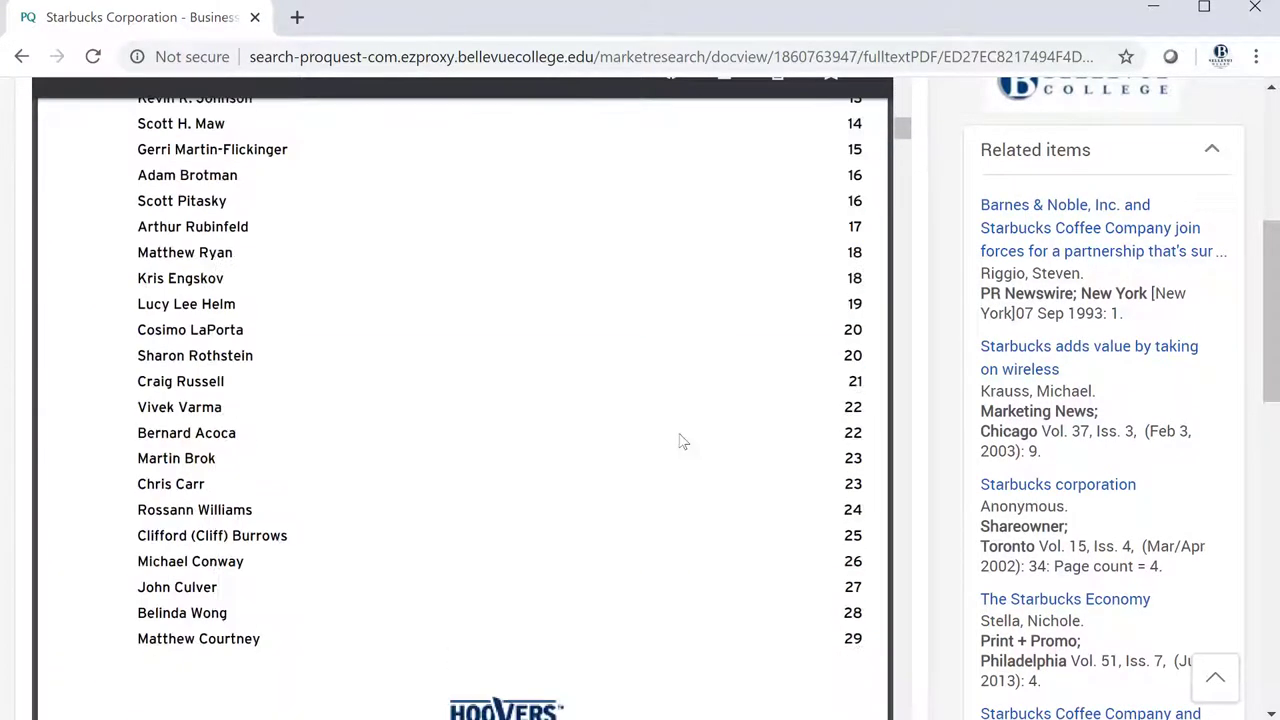
pyautogui.scroll(-5, 680, 441)
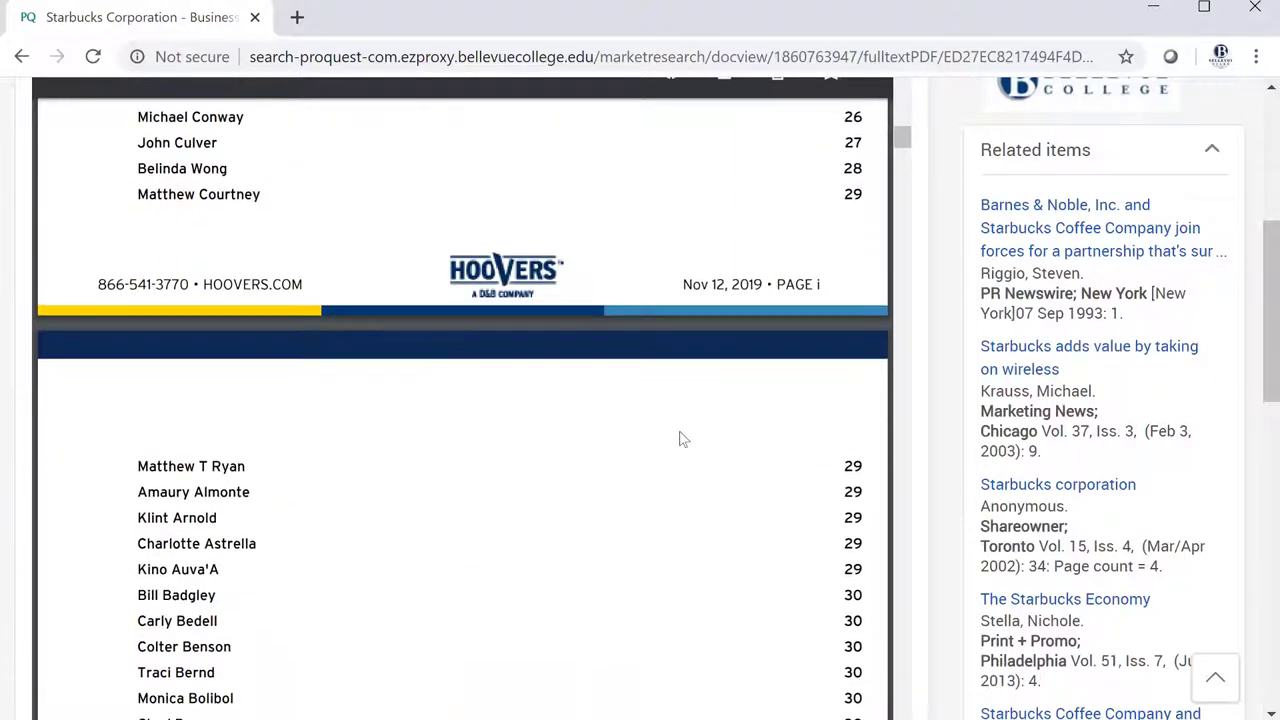
pyautogui.scroll(-3, 680, 440)
pyautogui.scroll(-4, 680, 440)
pyautogui.scroll(-7, 680, 440)
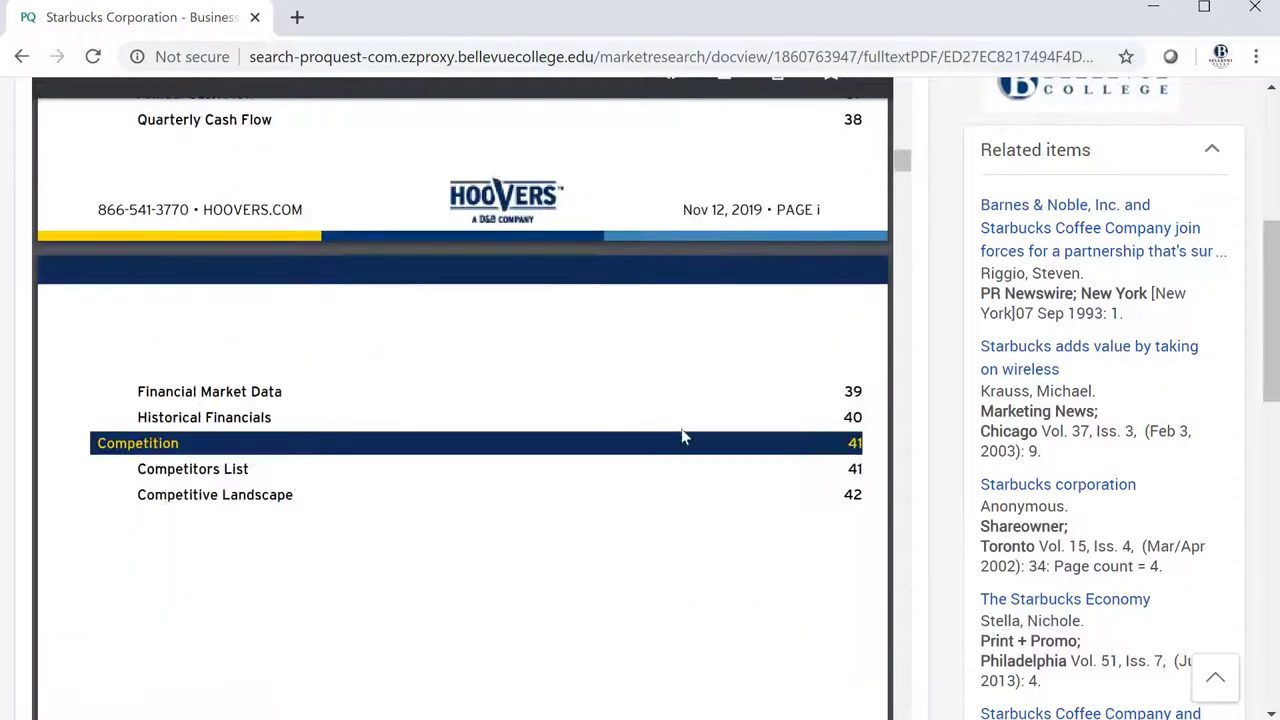
pyautogui.scroll(-11, 682, 436)
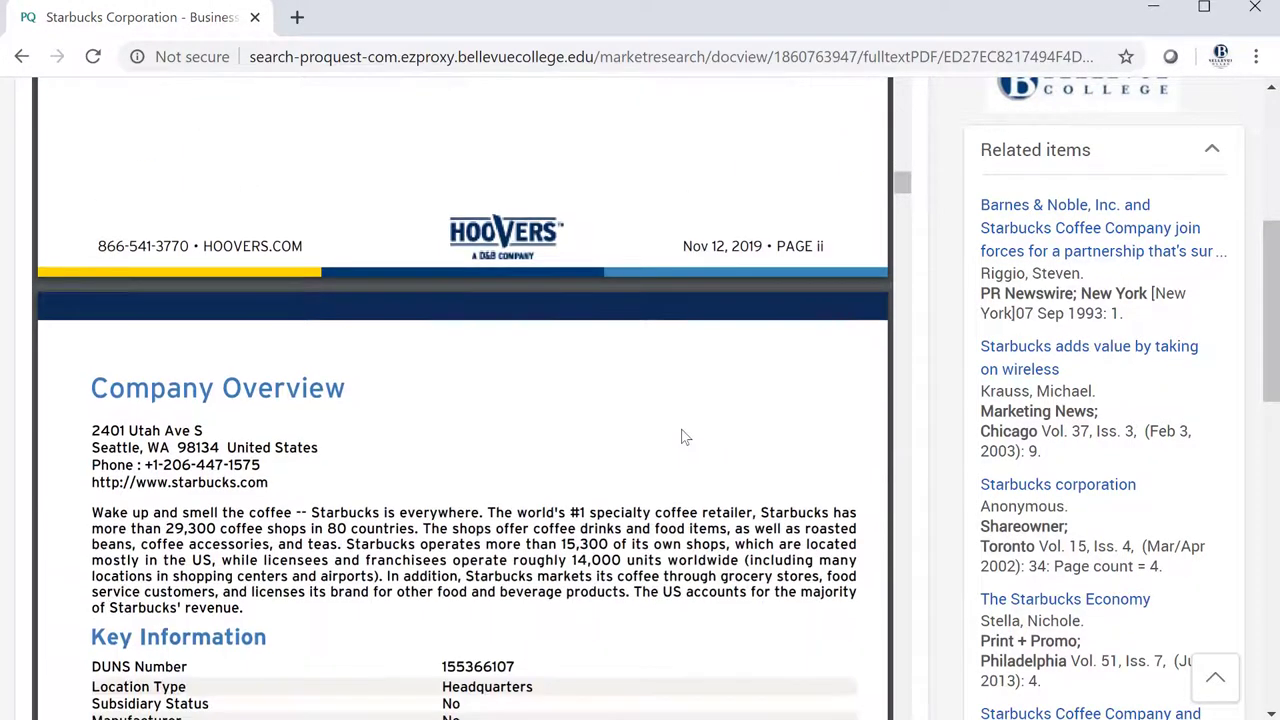
pyautogui.scroll(-1, 684, 437)
pyautogui.scroll(-1, 682, 437)
pyautogui.scroll(-1, 683, 437)
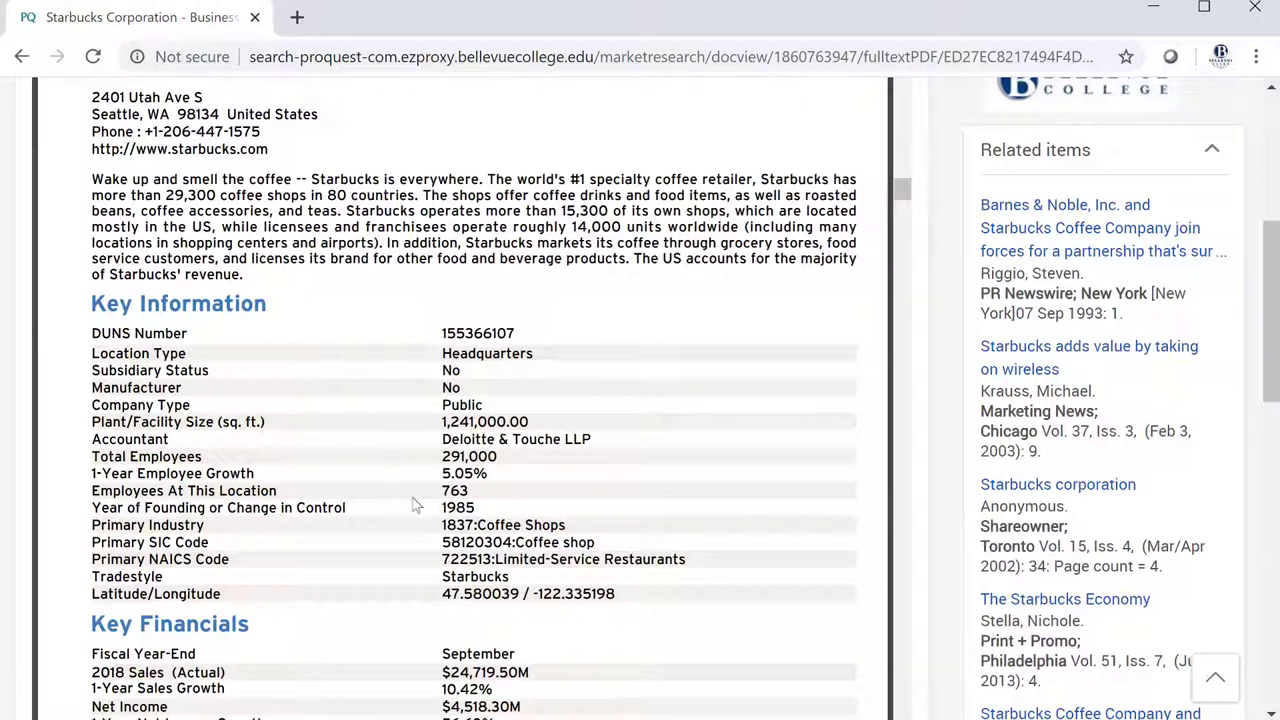
pyautogui.scroll(-1, 400, 490)
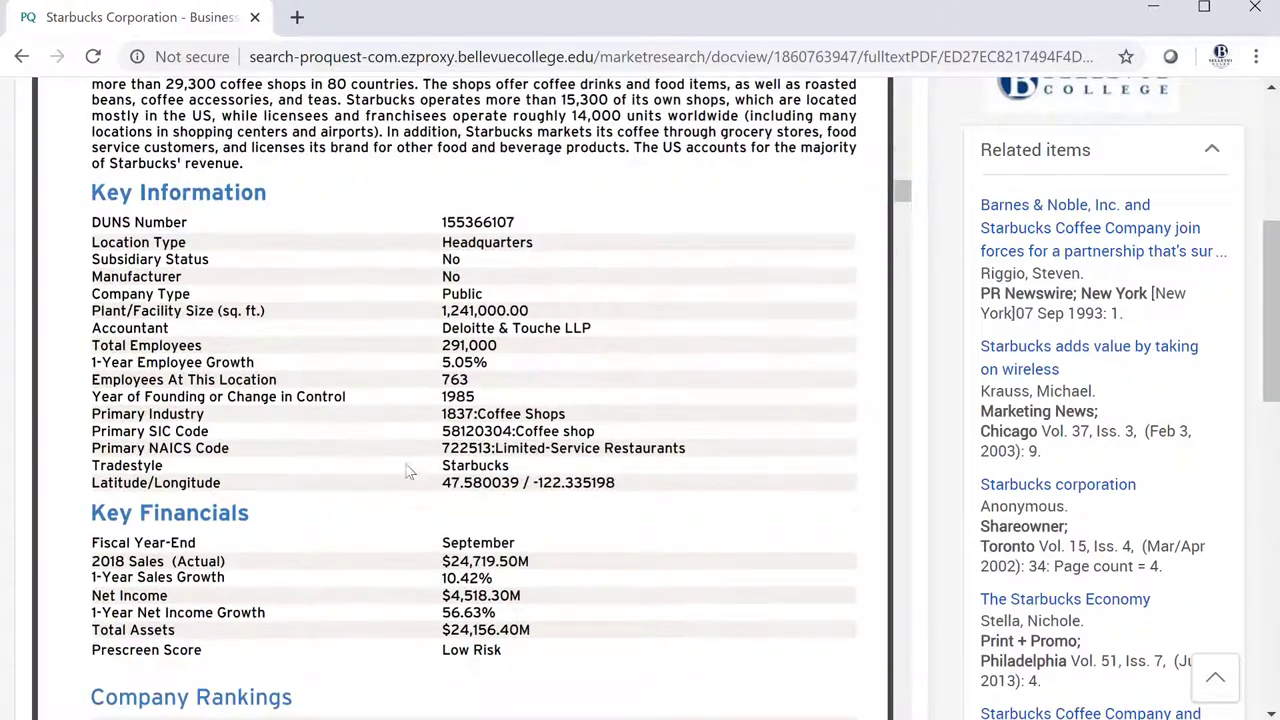
pyautogui.scroll(-1, 398, 460)
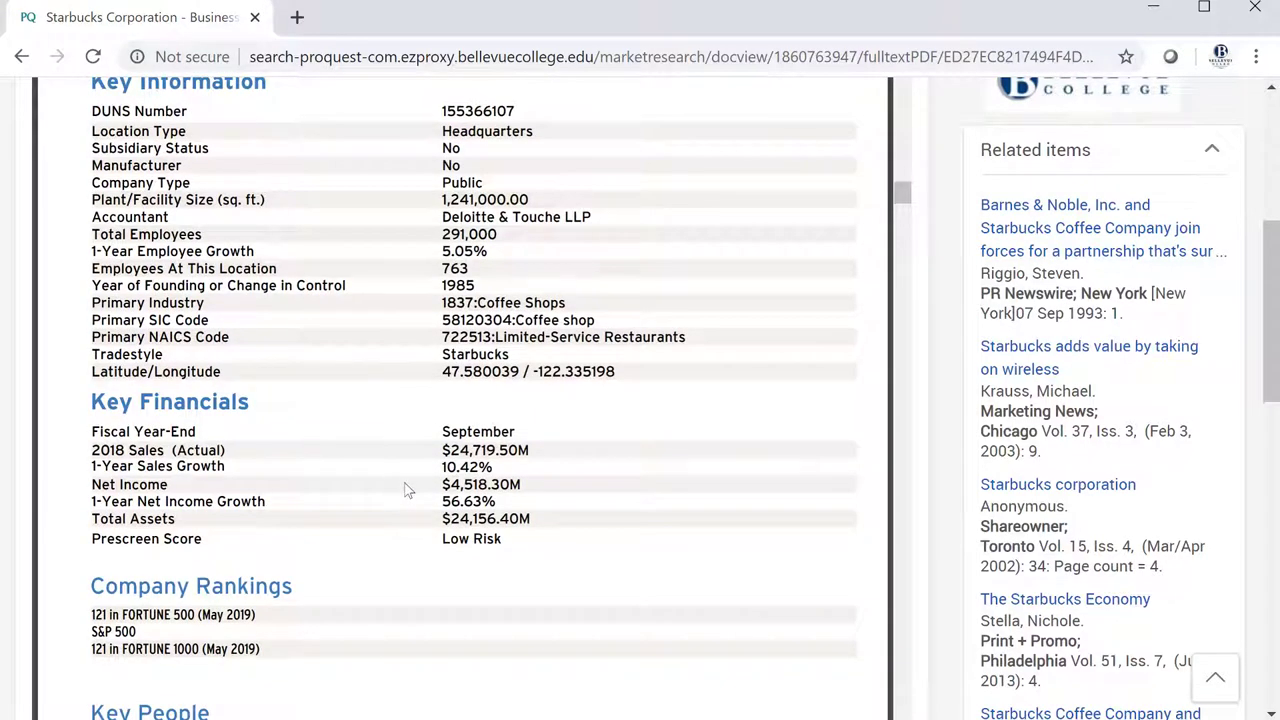
pyautogui.scroll(4, 405, 497)
pyautogui.scroll(3, 400, 493)
pyautogui.scroll(3, 397, 491)
pyautogui.scroll(3, 397, 491)
pyautogui.scroll(3, 940, 435)
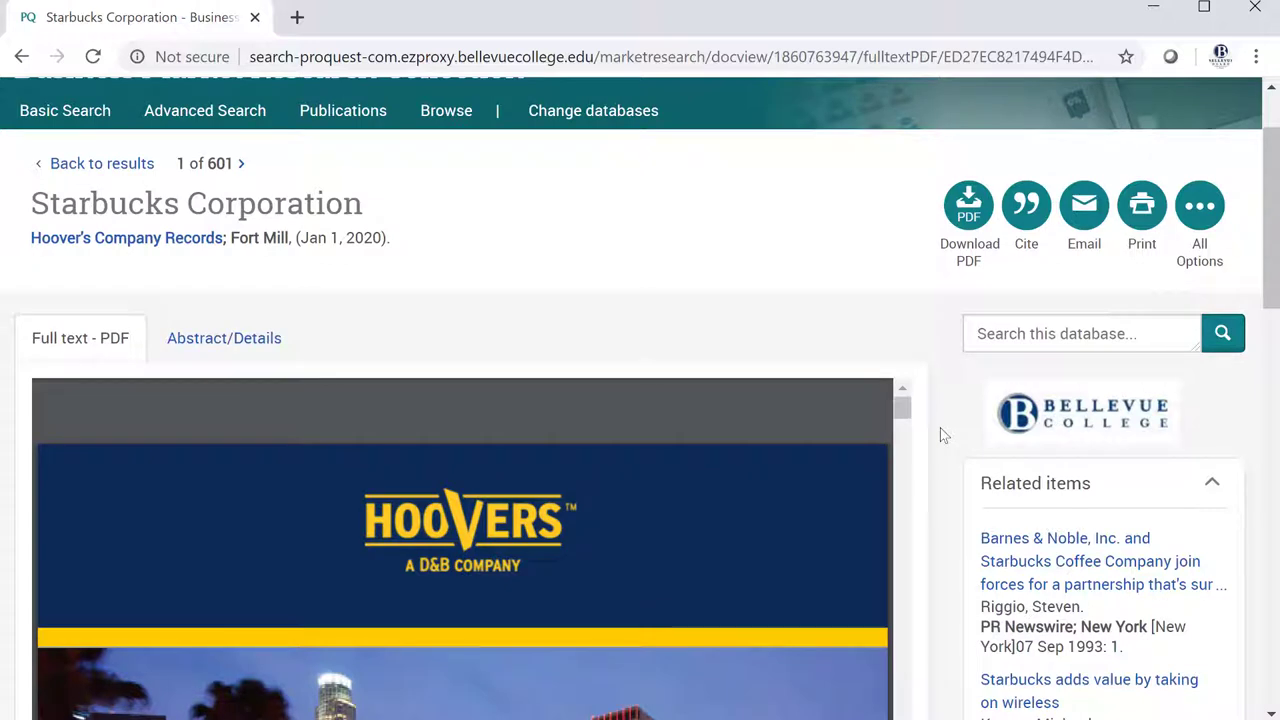
pyautogui.click(1026, 228)
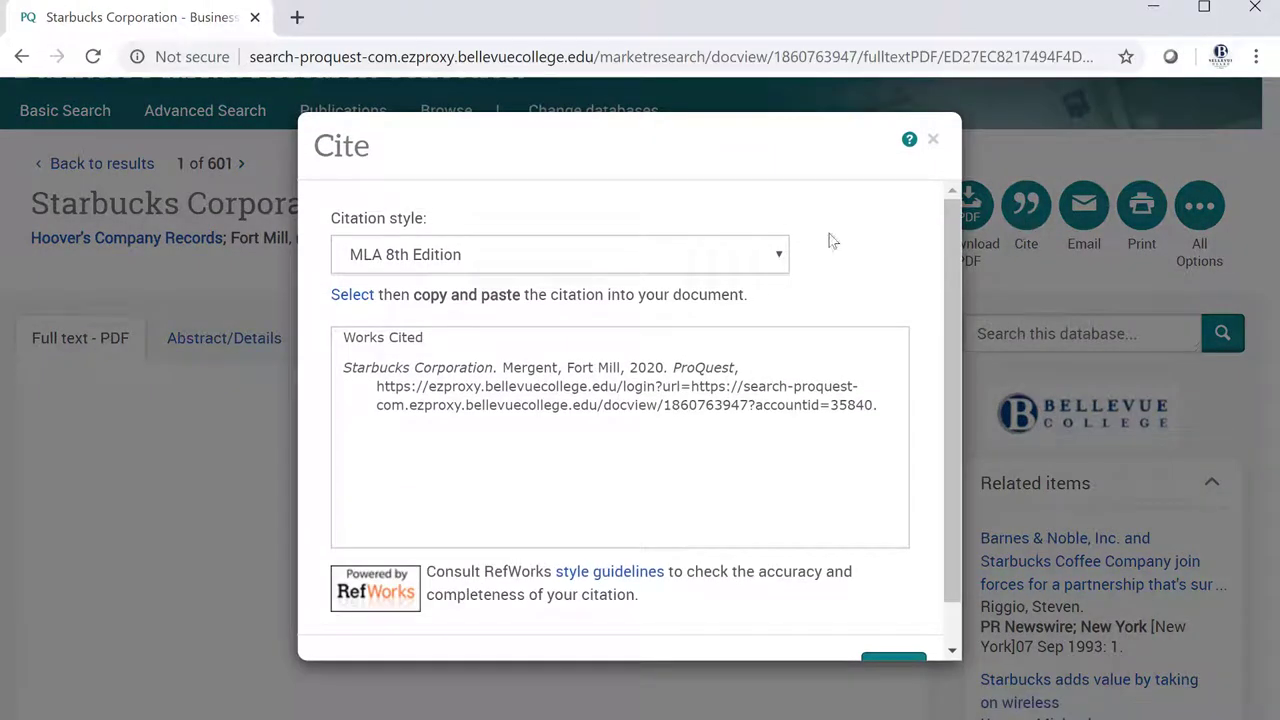
pyautogui.click(783, 256)
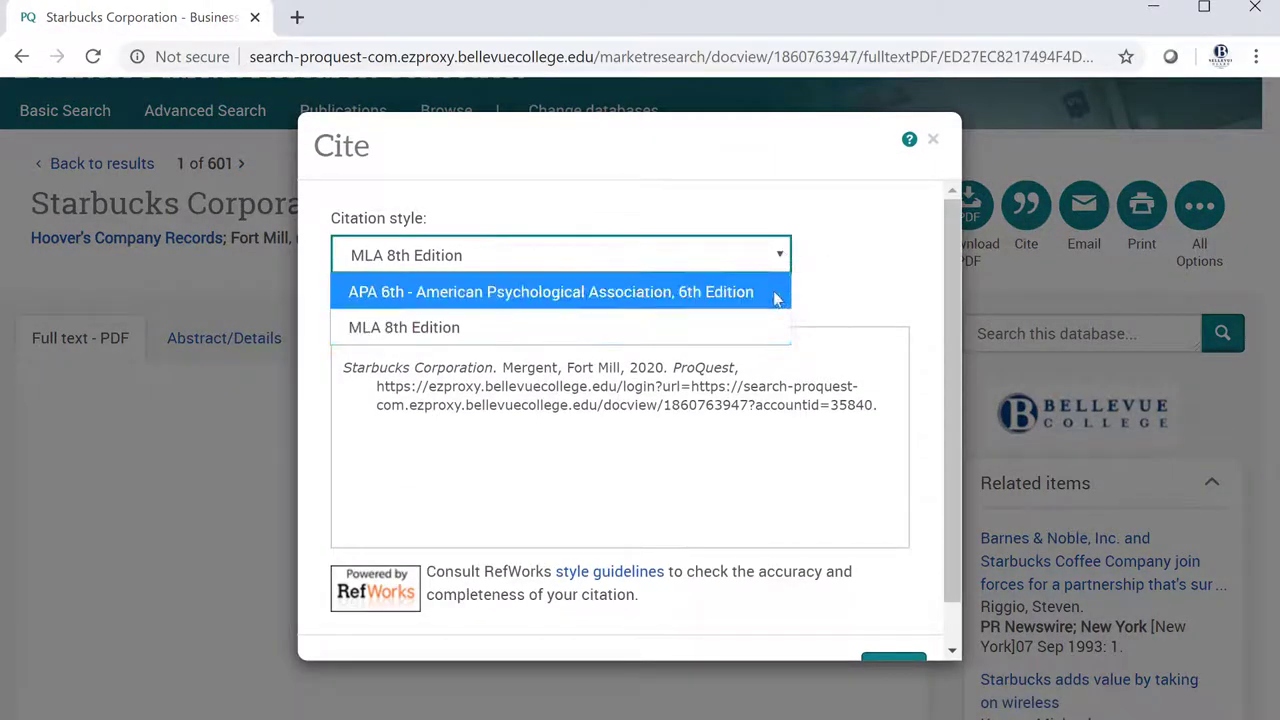
pyautogui.click(881, 257)
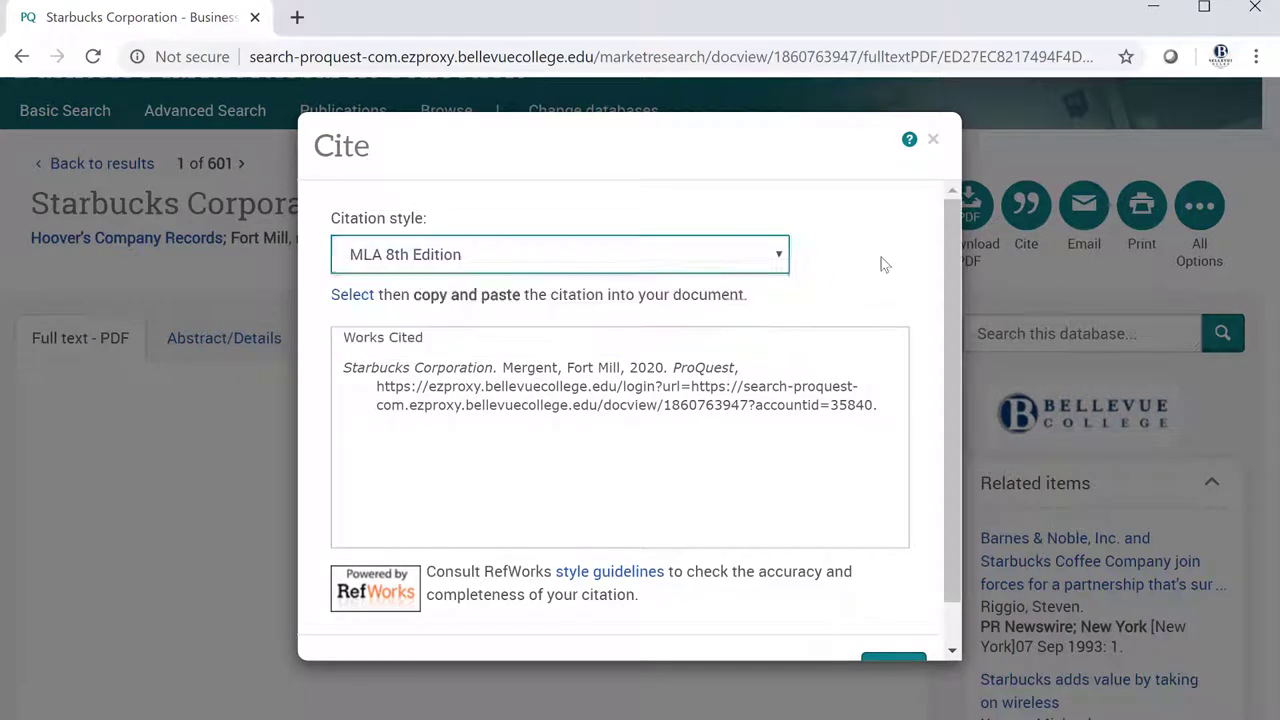
pyautogui.click(935, 141)
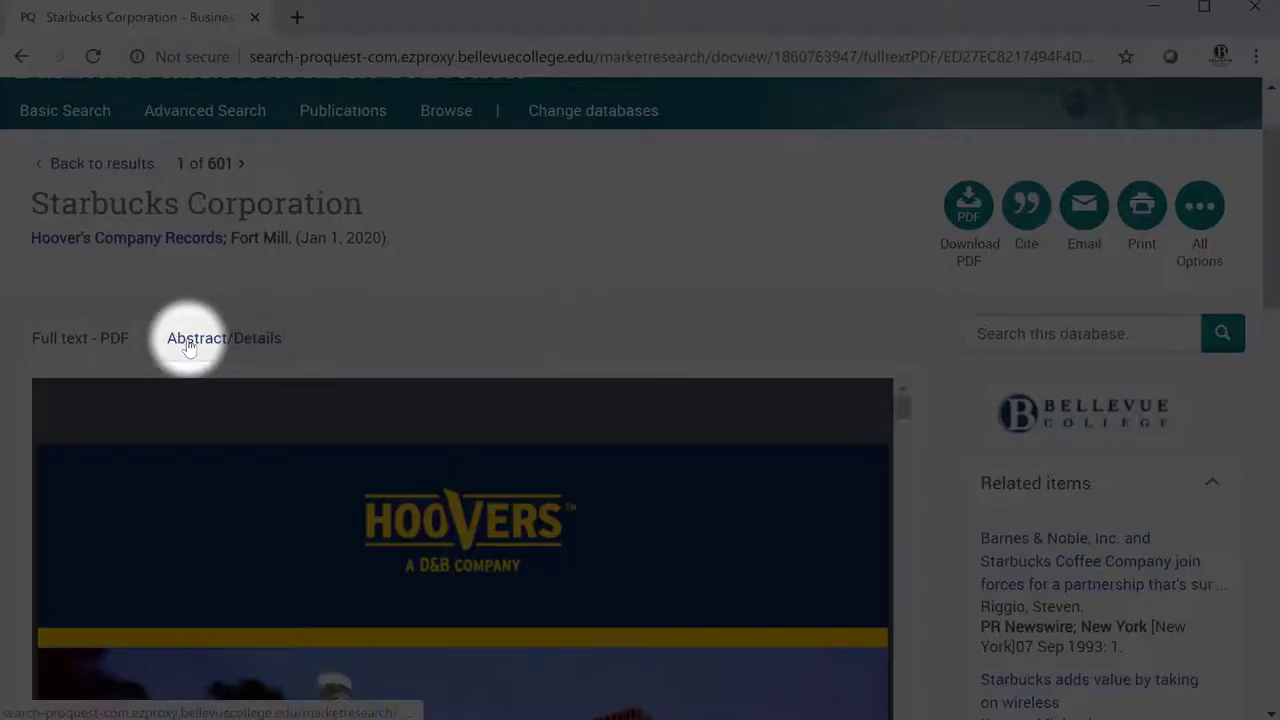
pyautogui.click(190, 340)
pyautogui.scroll(-2, 596, 515)
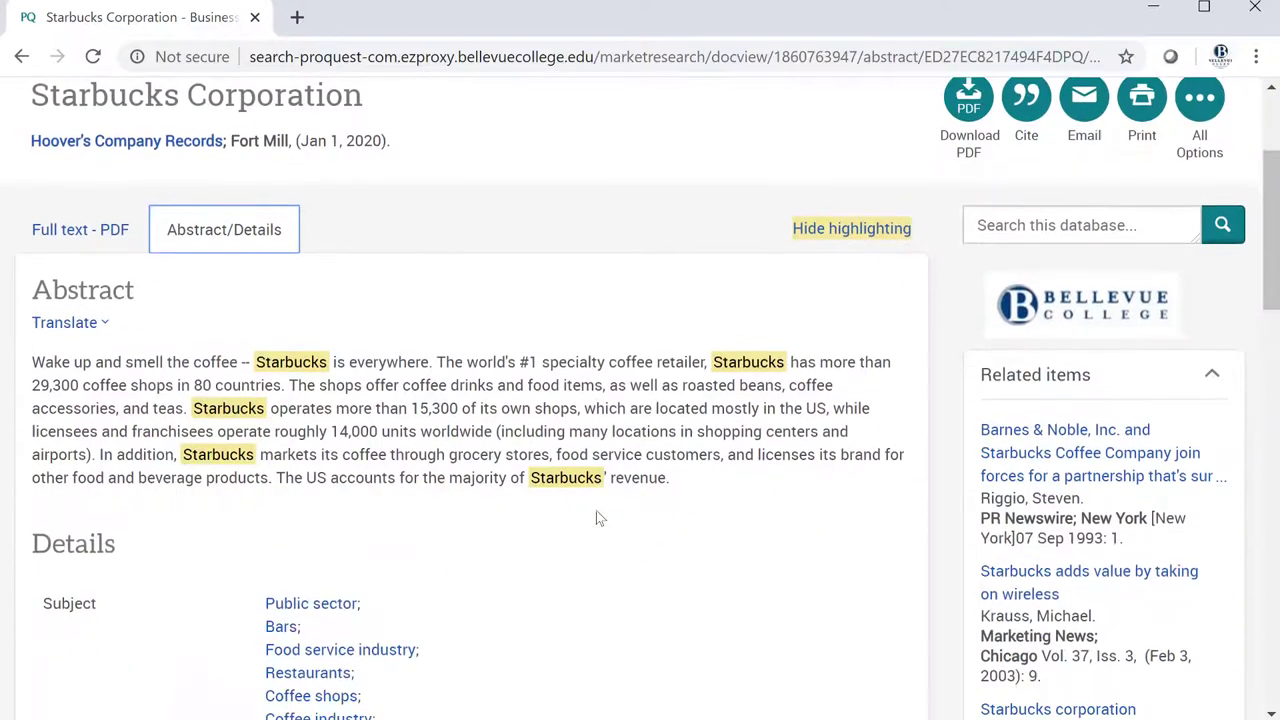
pyautogui.scroll(-2, 596, 515)
pyautogui.scroll(-2, 596, 515)
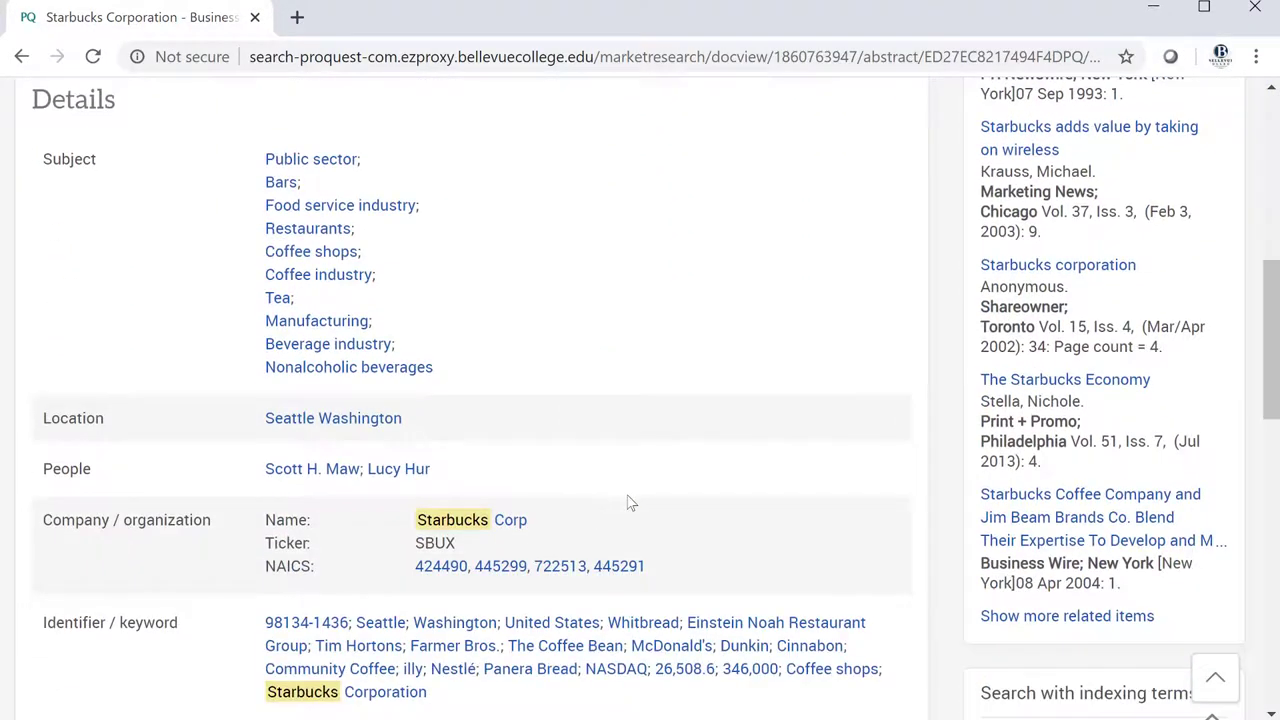
pyautogui.scroll(-3, 630, 502)
pyautogui.scroll(-2, 630, 502)
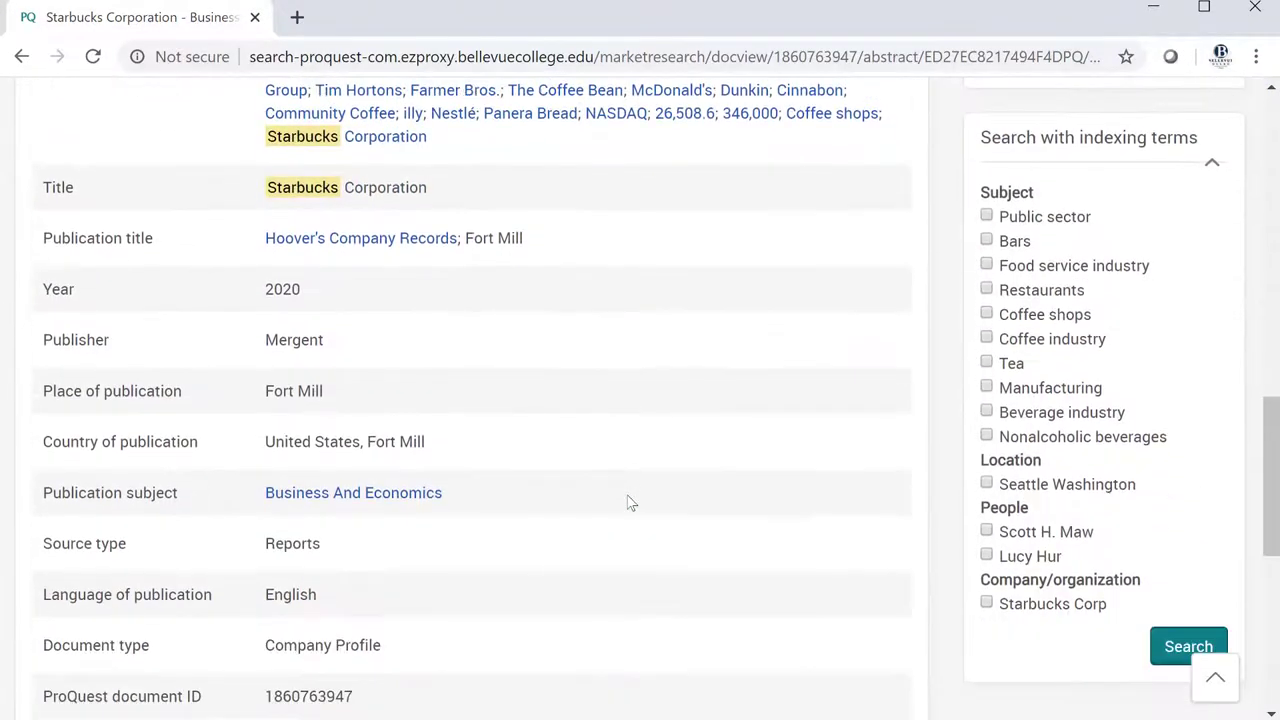
pyautogui.scroll(-1, 629, 500)
pyautogui.scroll(-1, 629, 500)
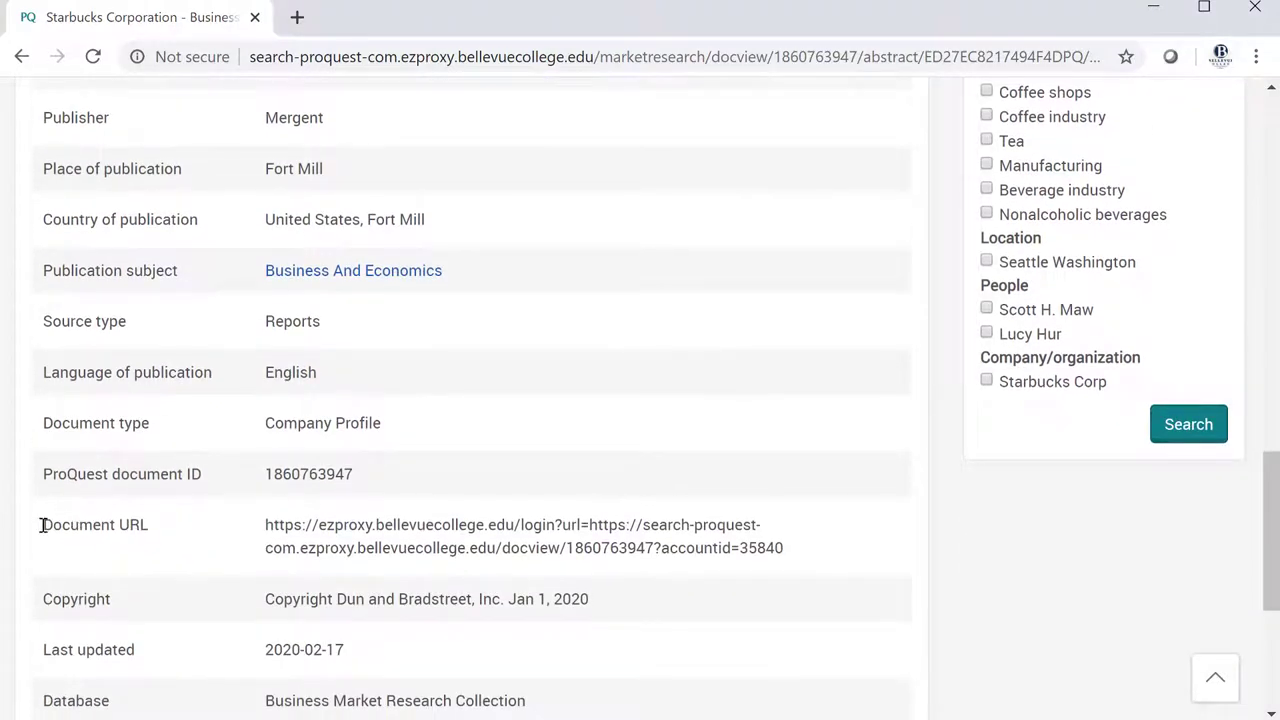
pyautogui.moveTo(265, 524); pyautogui.dragTo(815, 553)
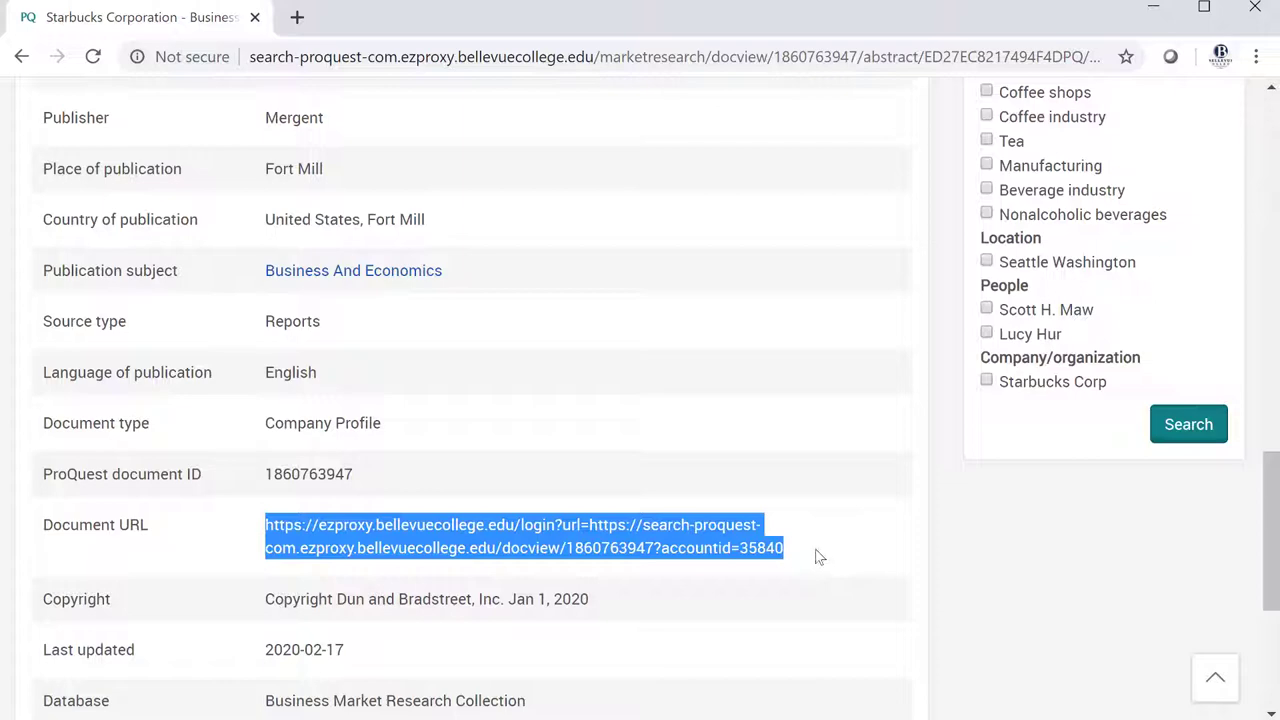
pyautogui.scroll(5, 814, 549)
pyautogui.scroll(10, 809, 537)
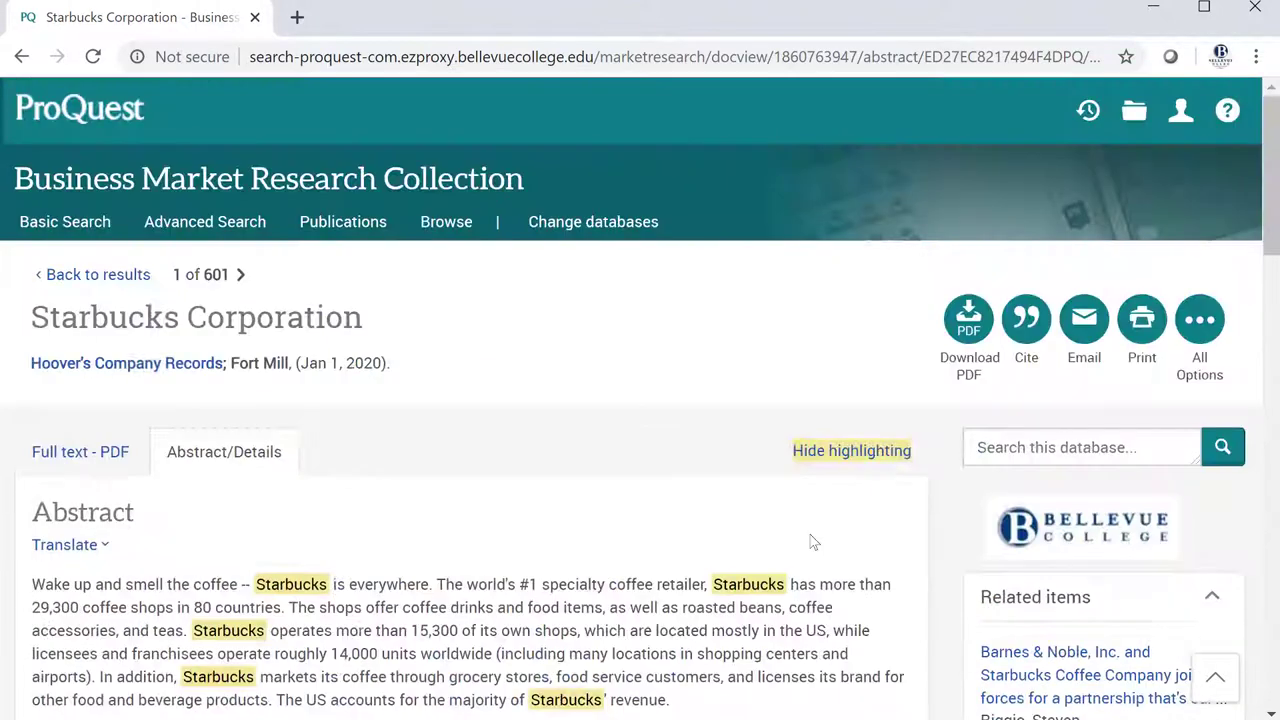
# - Enter 'coffee shops' as the first term on the Advanced Search form
pyautogui.click(206, 222)
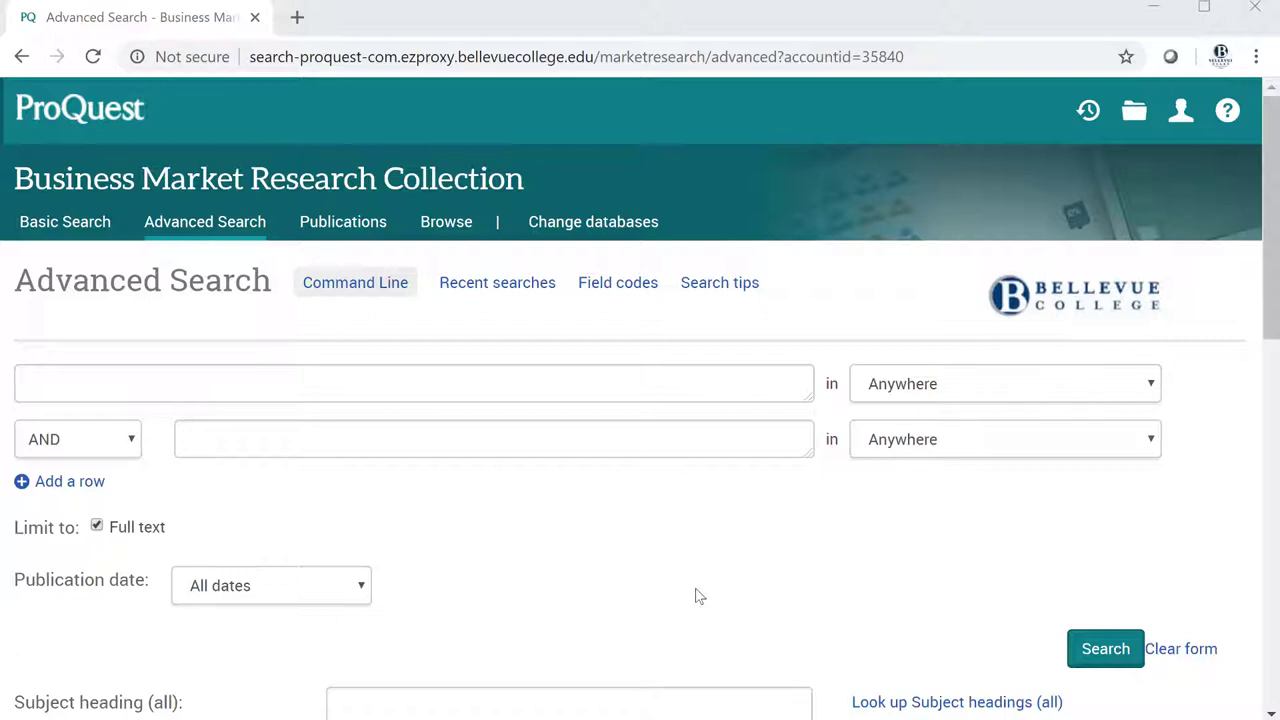
pyautogui.click(265, 377)
pyautogui.write('coffee shops')
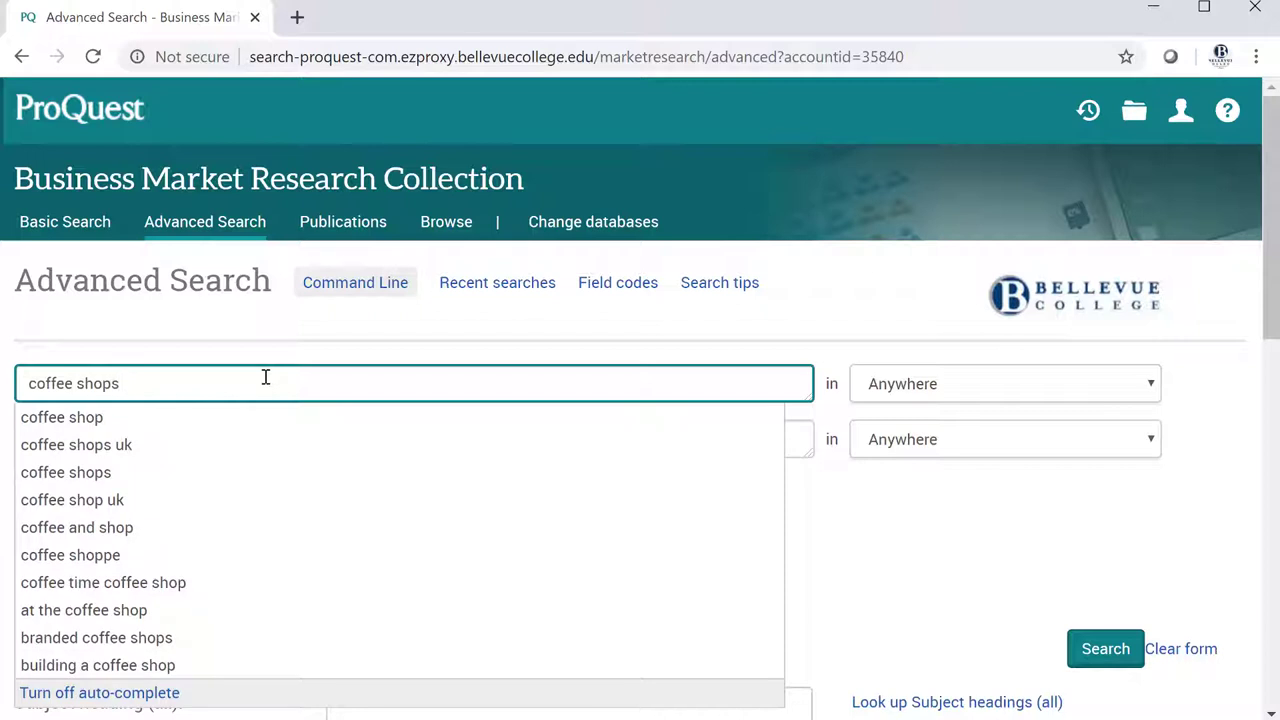
pyautogui.click(336, 343)
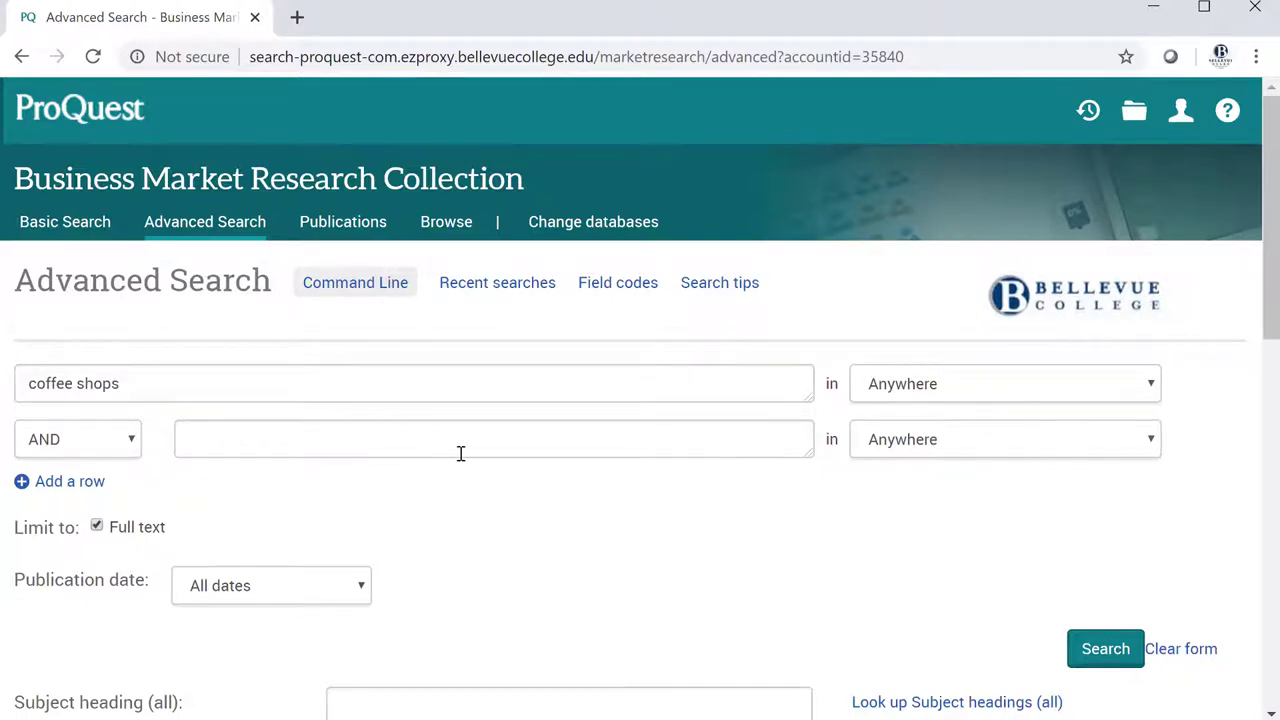
# - Limit the document type to Industry Report and run the search
pyautogui.scroll(-2, 460, 451)
pyautogui.scroll(-2, 462, 458)
pyautogui.scroll(-1, 462, 458)
pyautogui.scroll(-1, 462, 458)
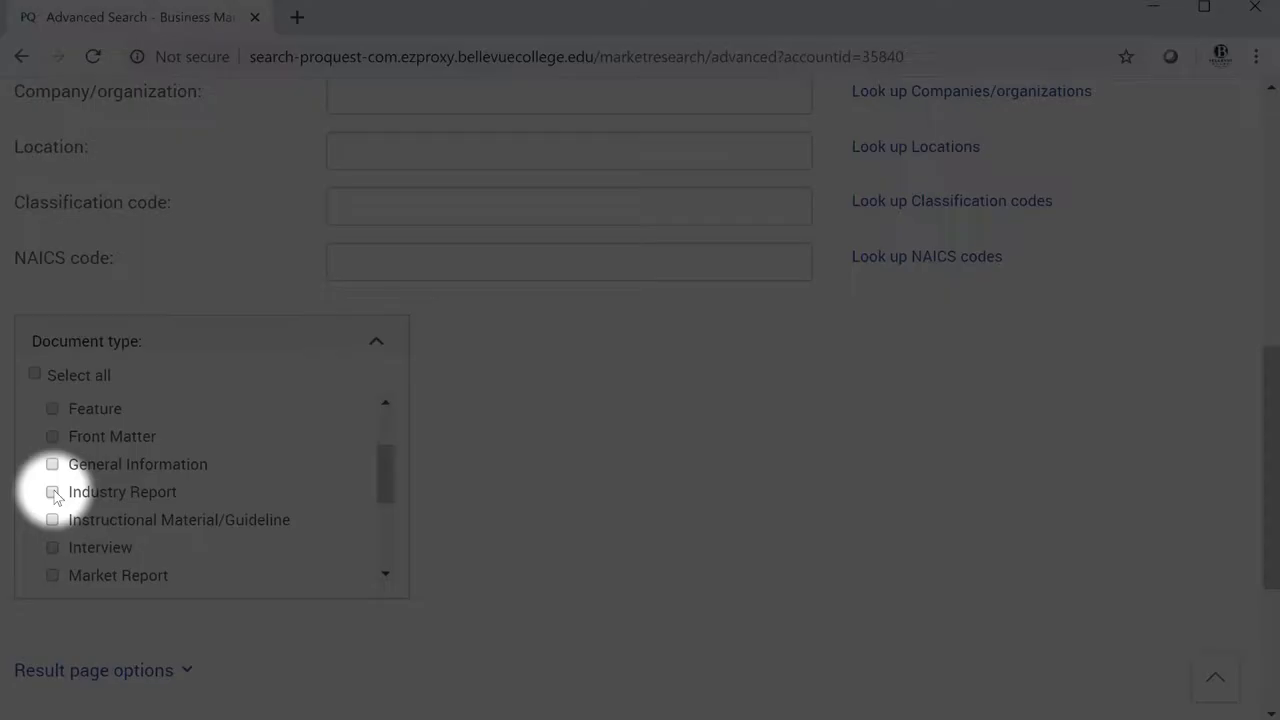
pyautogui.click(53, 493)
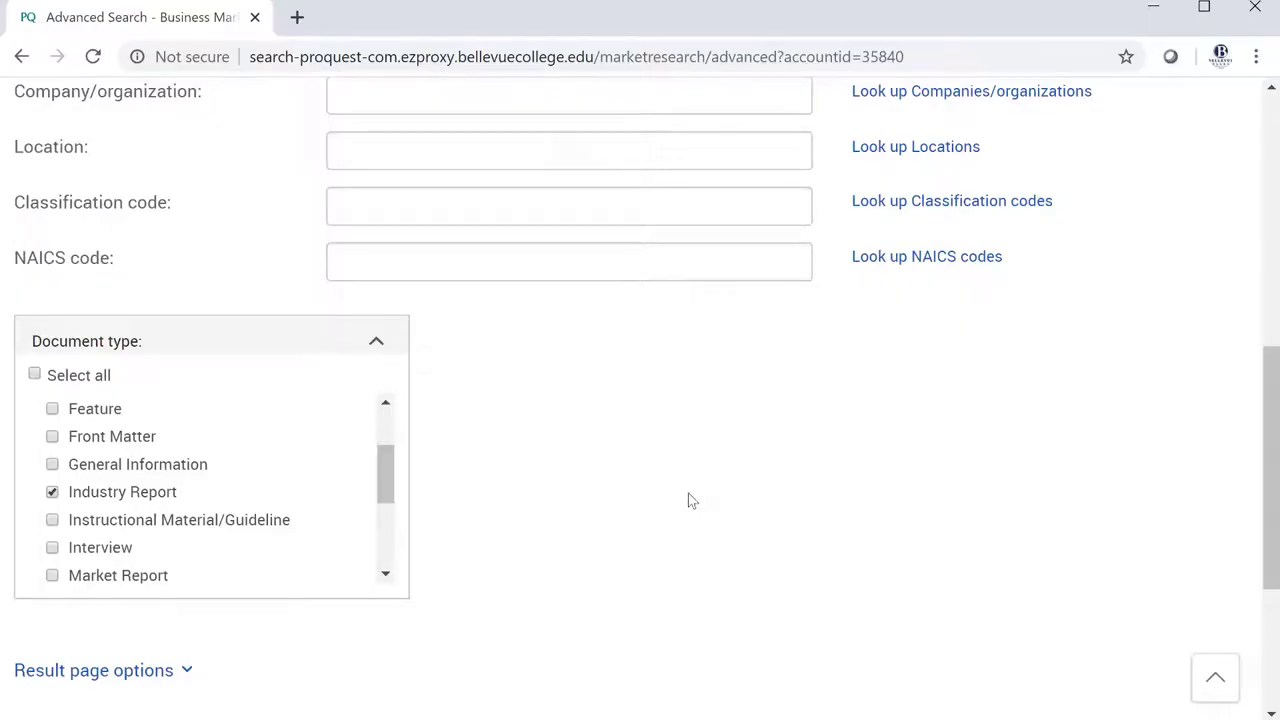
pyautogui.scroll(1, 874, 474)
pyautogui.scroll(5, 874, 474)
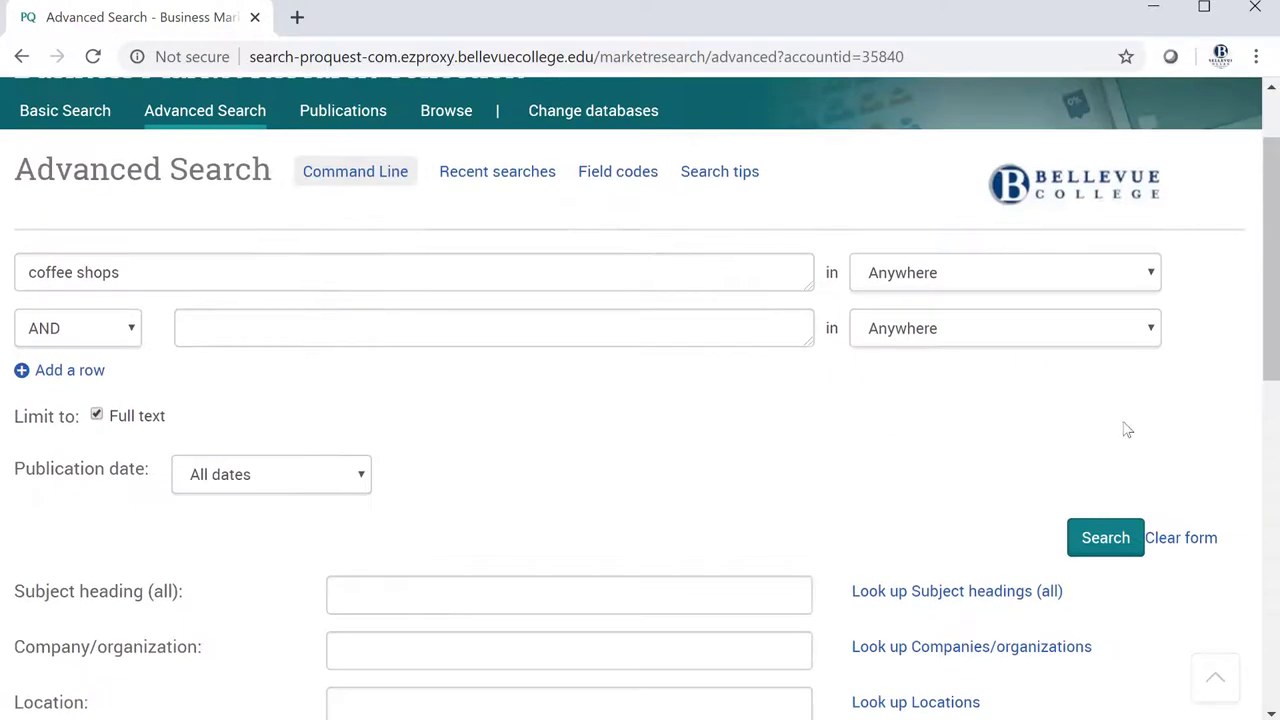
pyautogui.click(1095, 545)
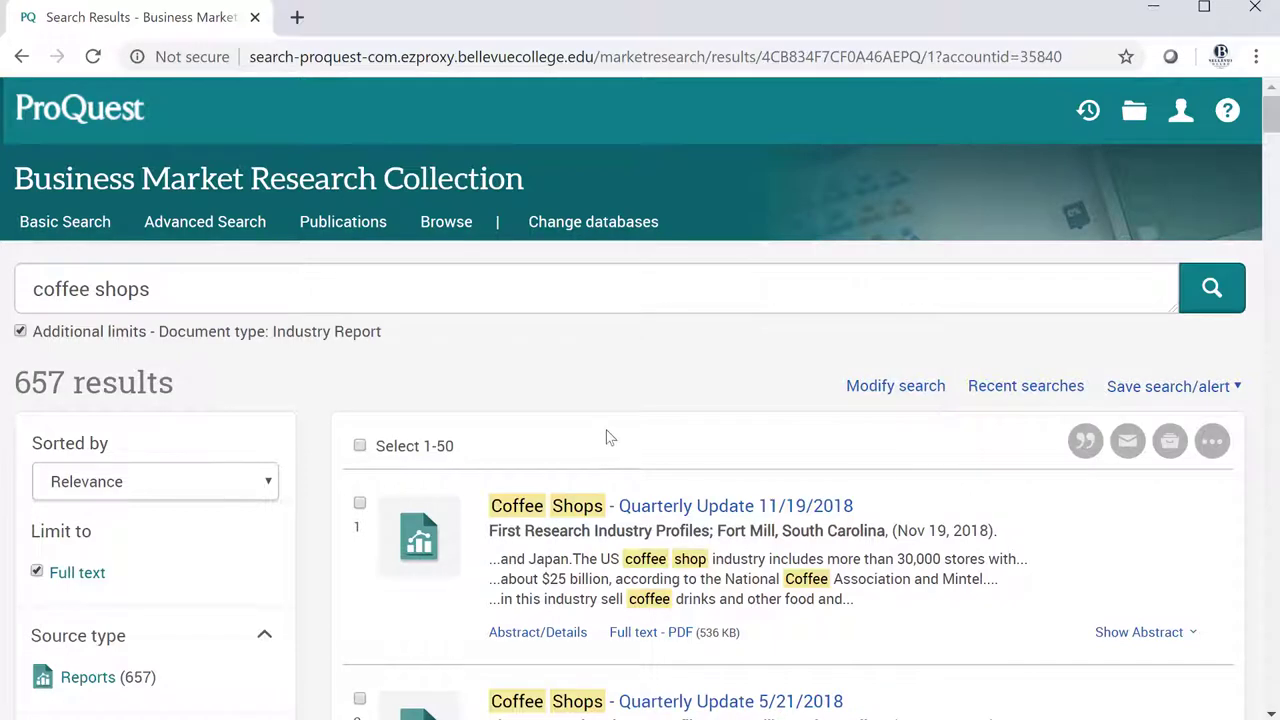
# - Scroll through the 657 results to the First Research Coffee Shops quarterly updates, 2017–2019
pyautogui.scroll(-1, 636, 412)
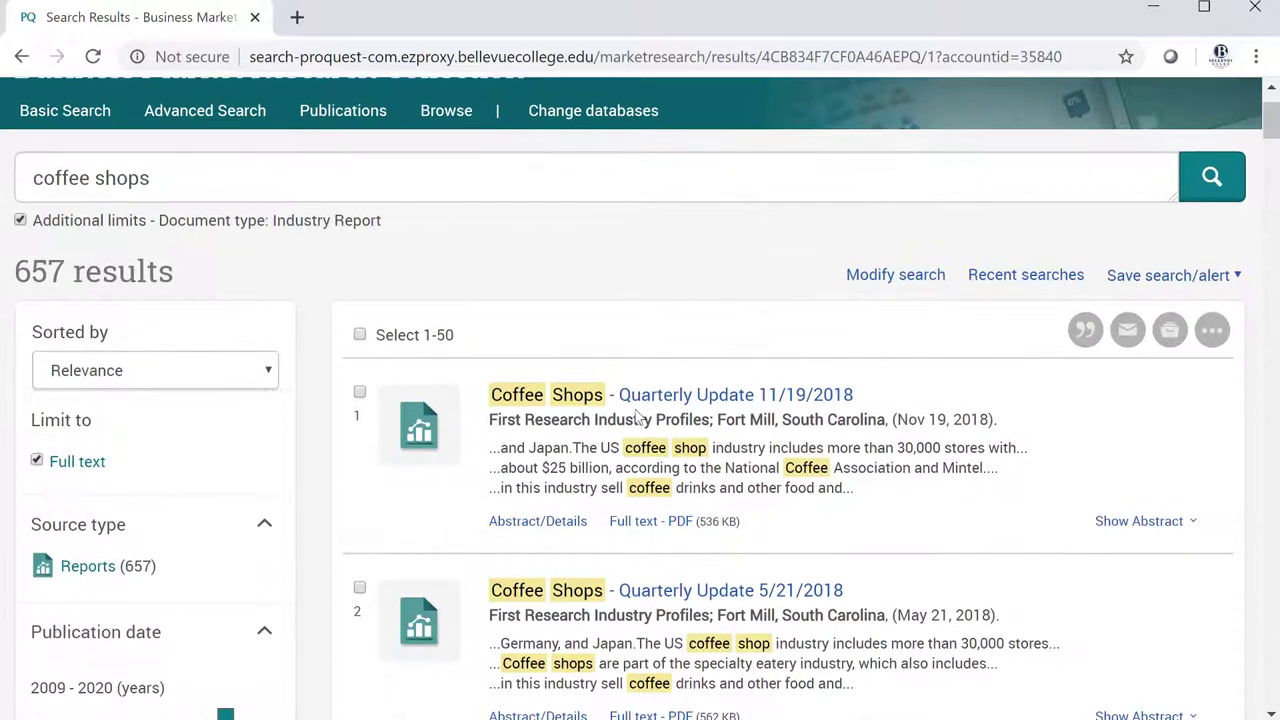
pyautogui.scroll(-1, 636, 412)
pyautogui.scroll(-1, 636, 412)
pyautogui.scroll(-1, 636, 412)
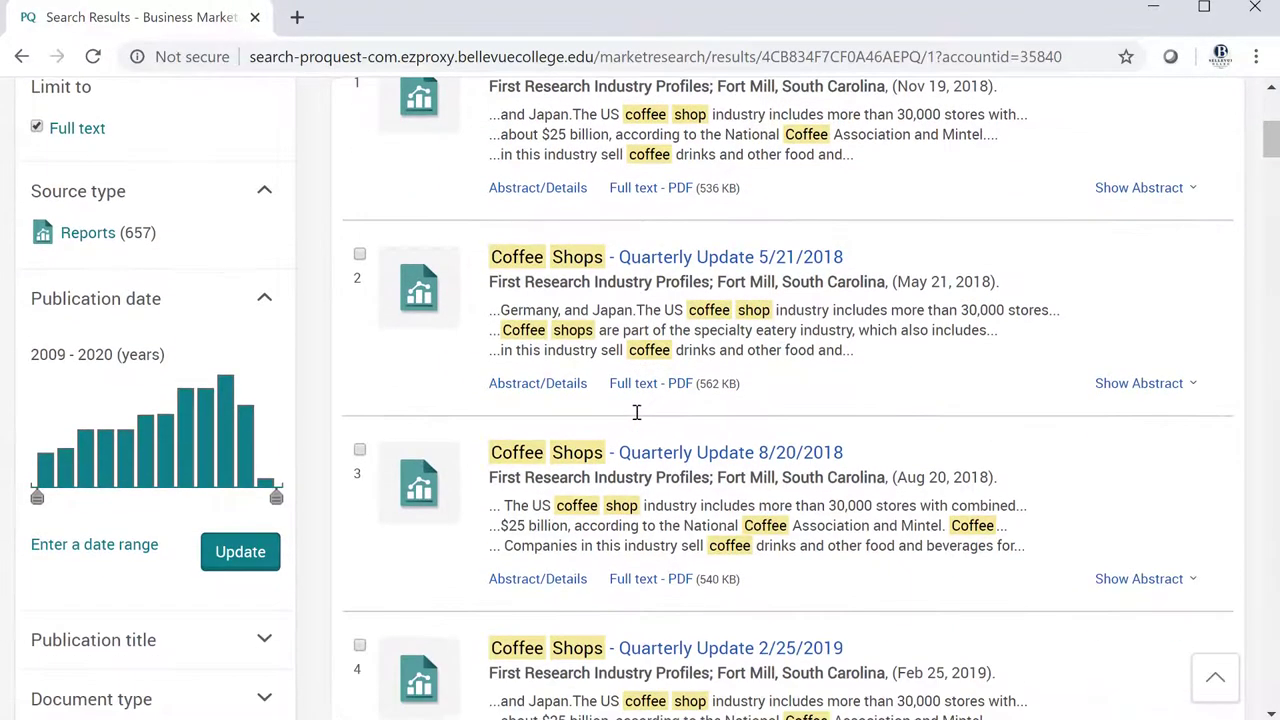
pyautogui.scroll(-1, 636, 412)
pyautogui.scroll(-1, 636, 412)
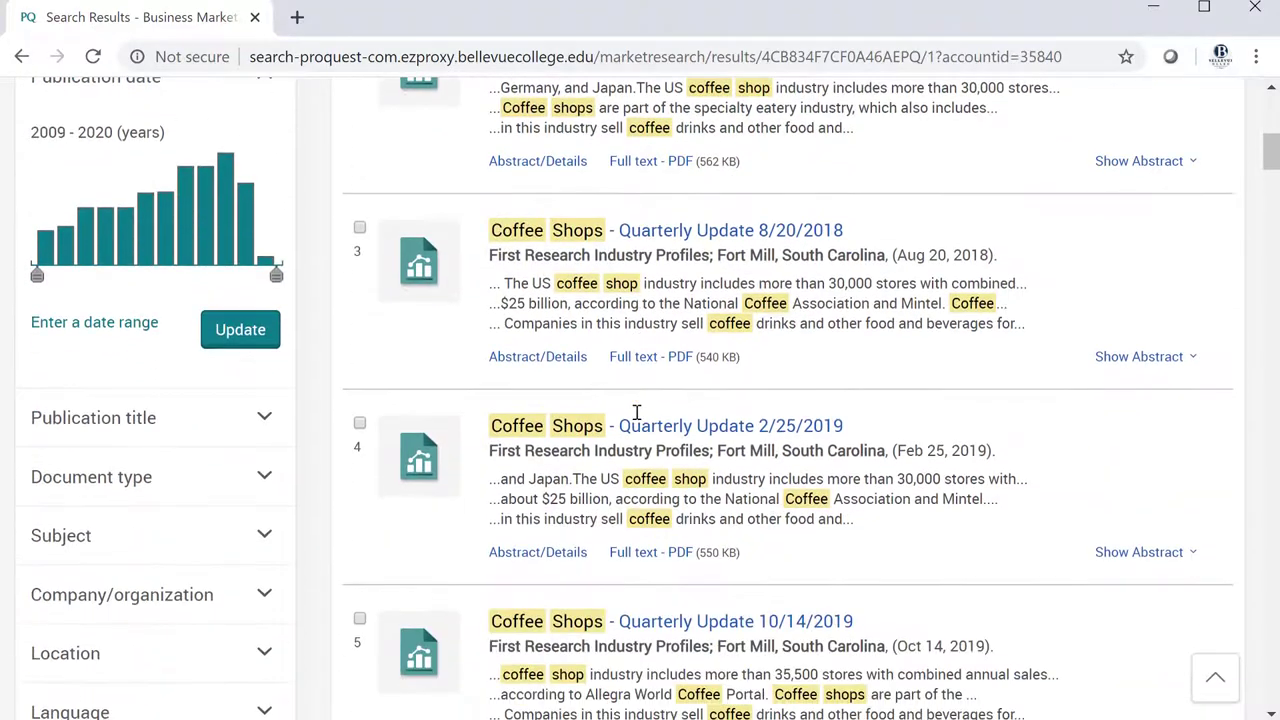
pyautogui.scroll(-1, 636, 412)
pyautogui.scroll(-1, 636, 418)
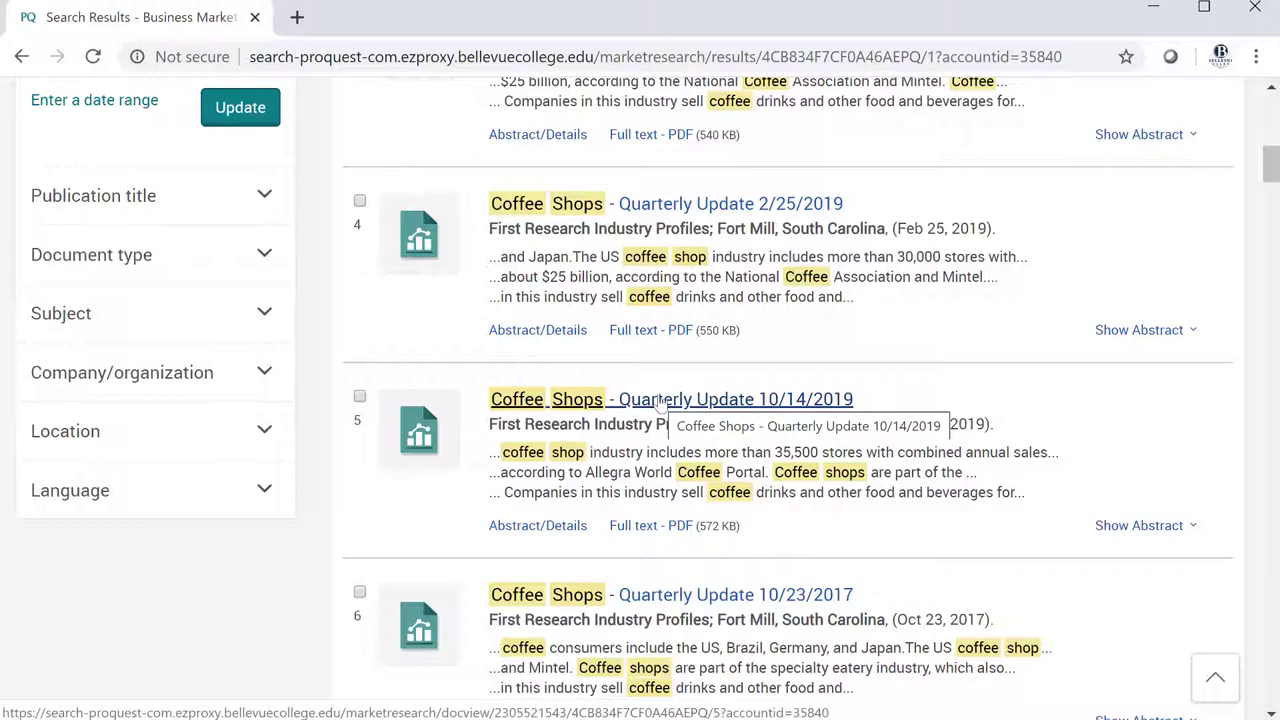
# - Open Coffee Shops - Quarterly Update 10/14/2019 and view its 18-page PDF, then return to the title
pyautogui.click(660, 400)
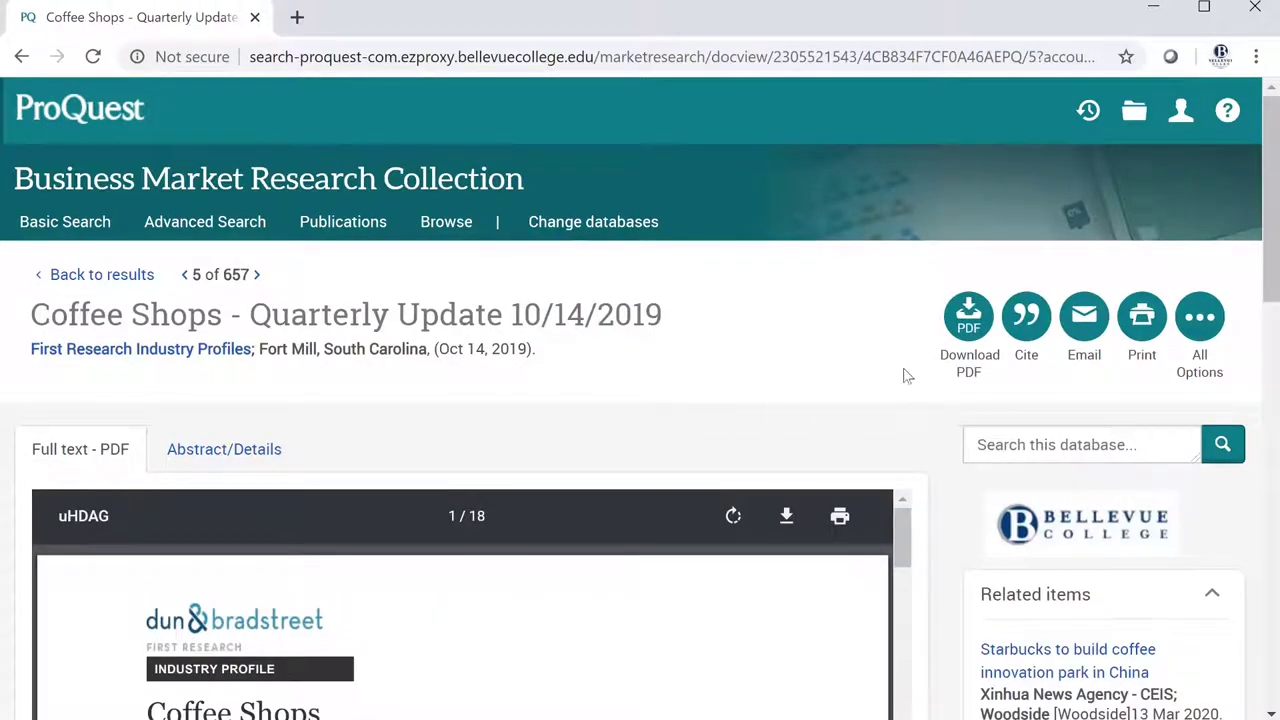
pyautogui.scroll(-1, 938, 362)
pyautogui.scroll(-1, 938, 362)
pyautogui.scroll(-1, 938, 362)
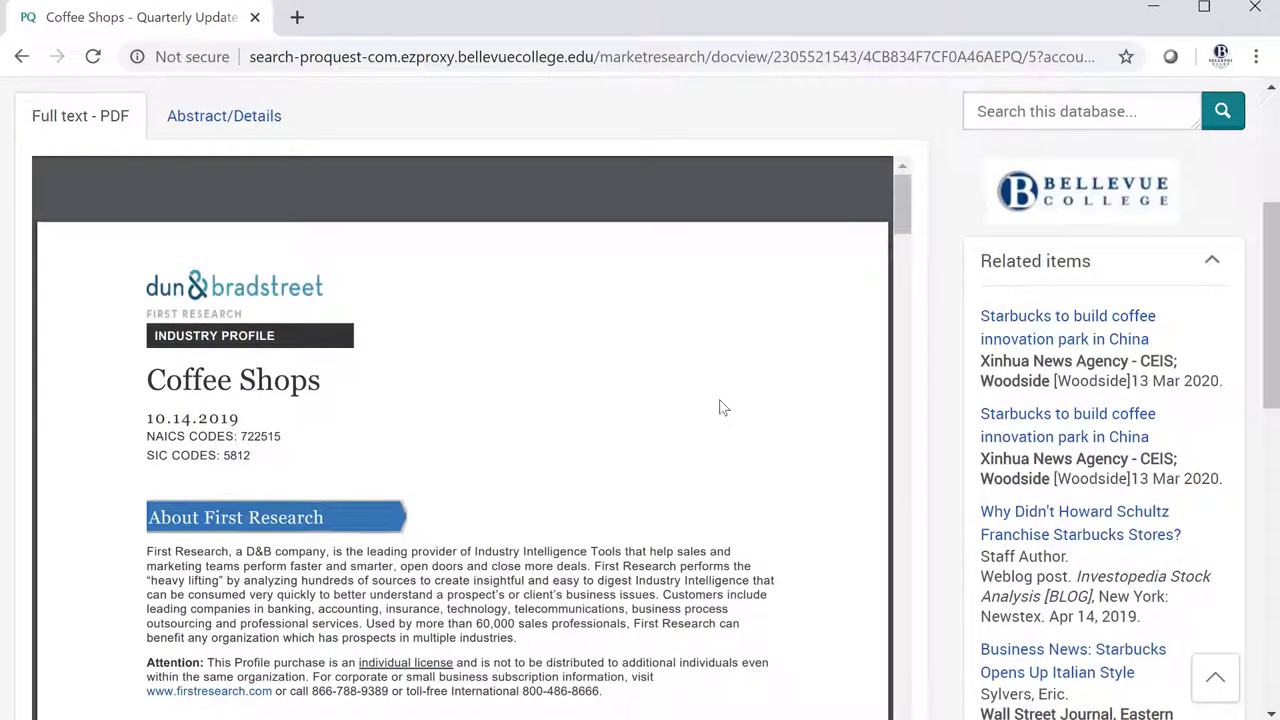
pyautogui.scroll(1, 720, 410)
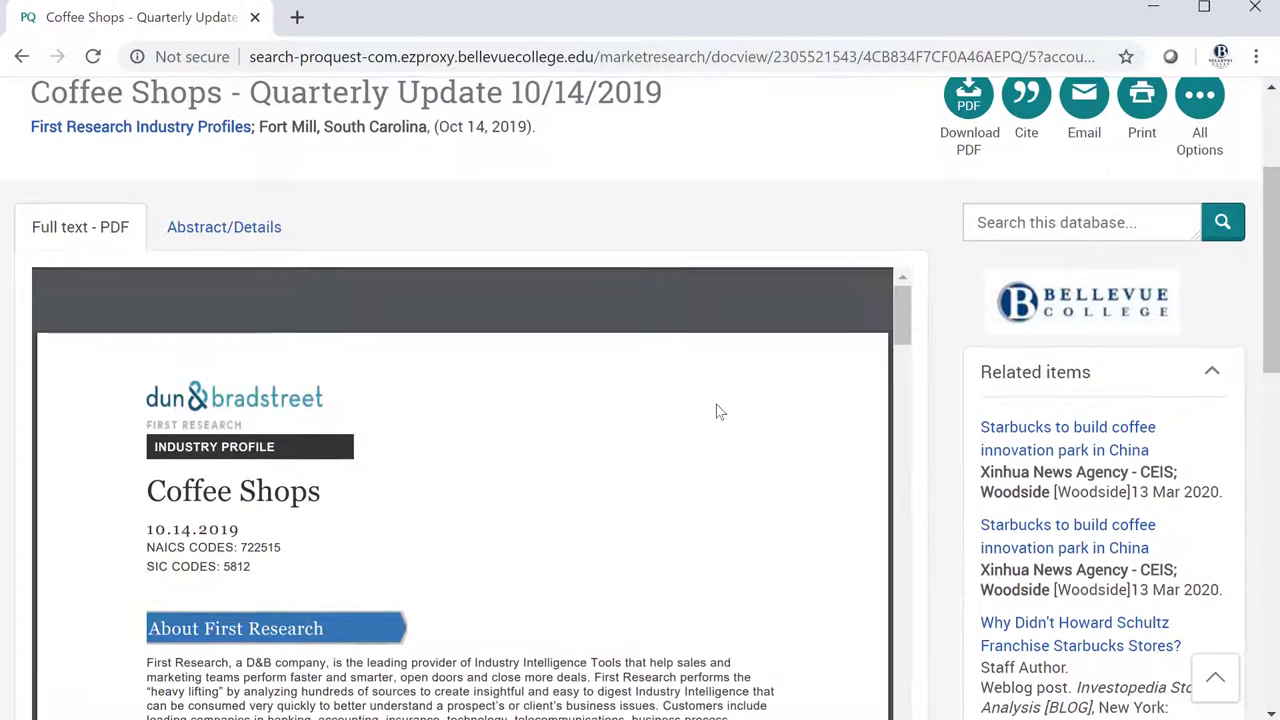
pyautogui.scroll(1, 662, 420)
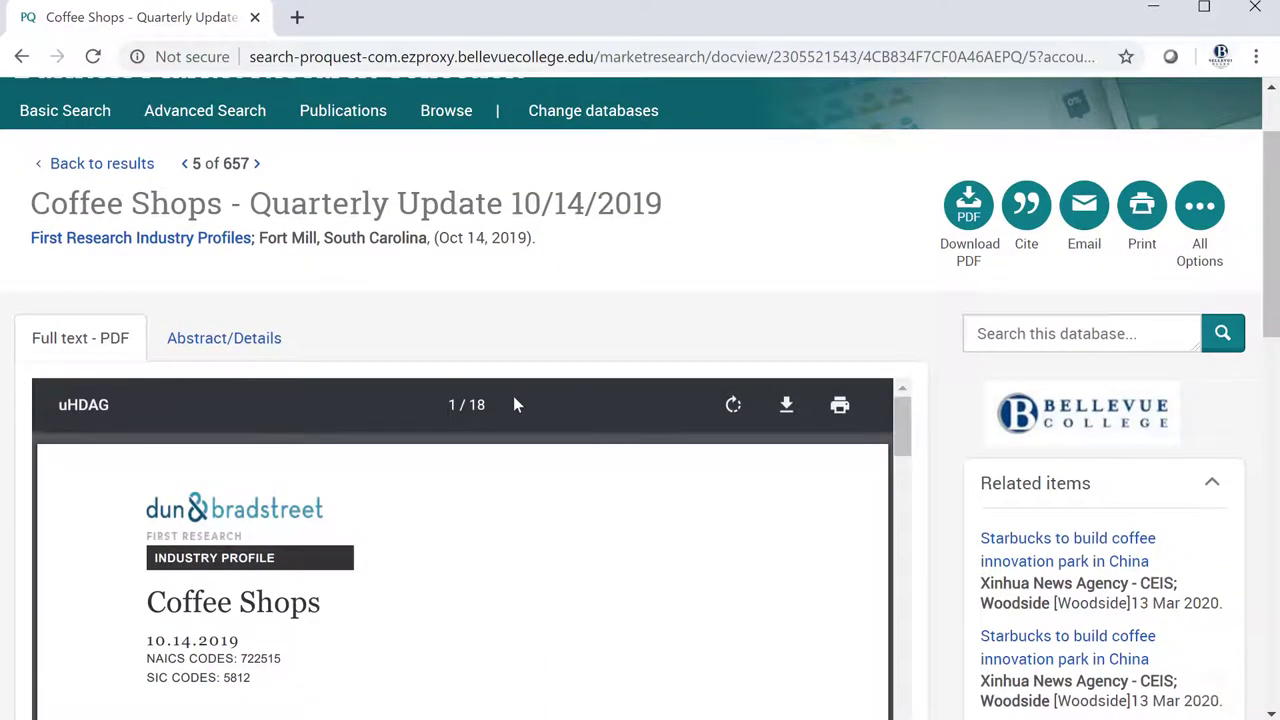